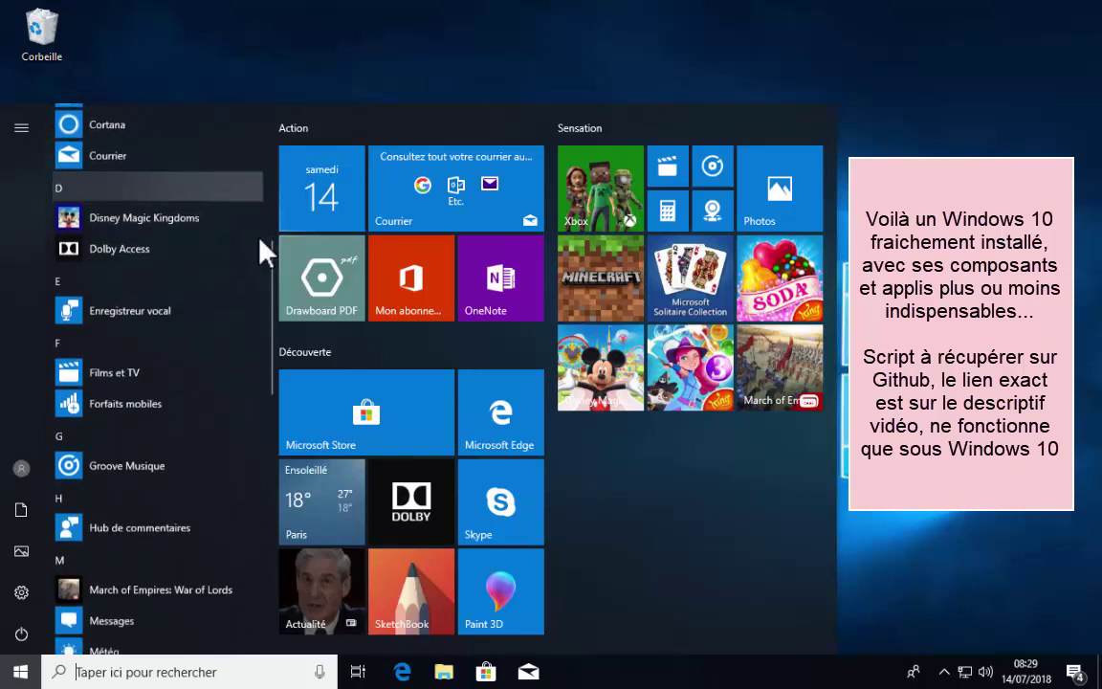
- Look through the remaining installed apps in the Start menu list down to Xbox, and close the menu
{"action": "scroll", "coordinate": [261, 241], "scroll_direction": "down", "scroll_amount": 5}
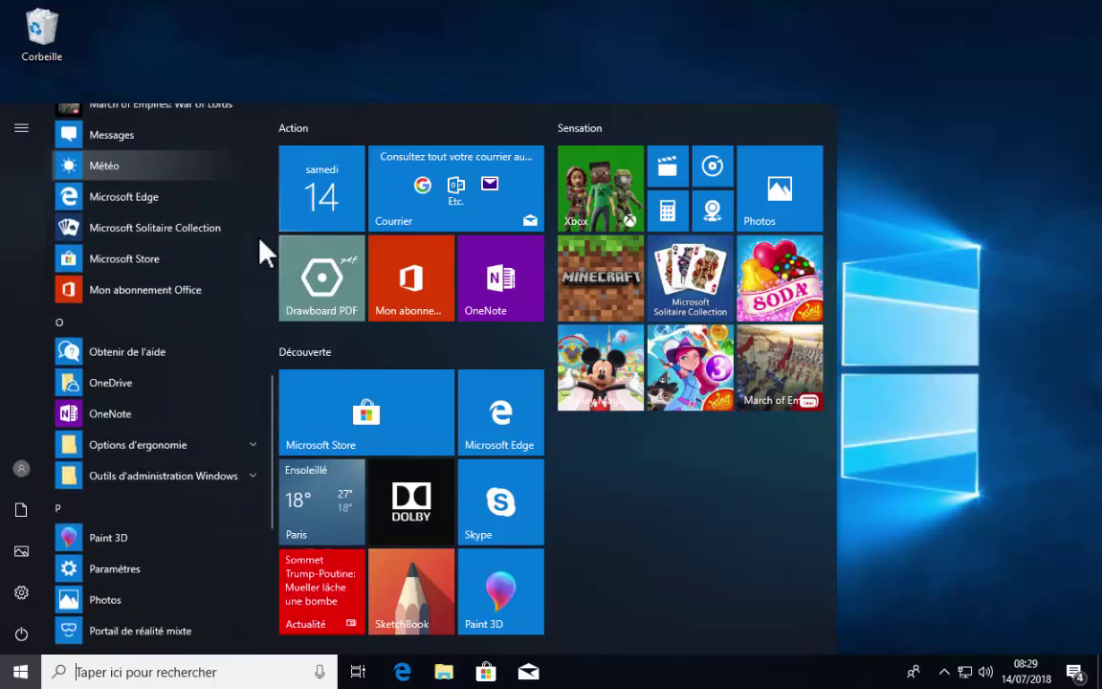
{"action": "scroll", "coordinate": [264, 251], "scroll_direction": "down", "scroll_amount": 2}
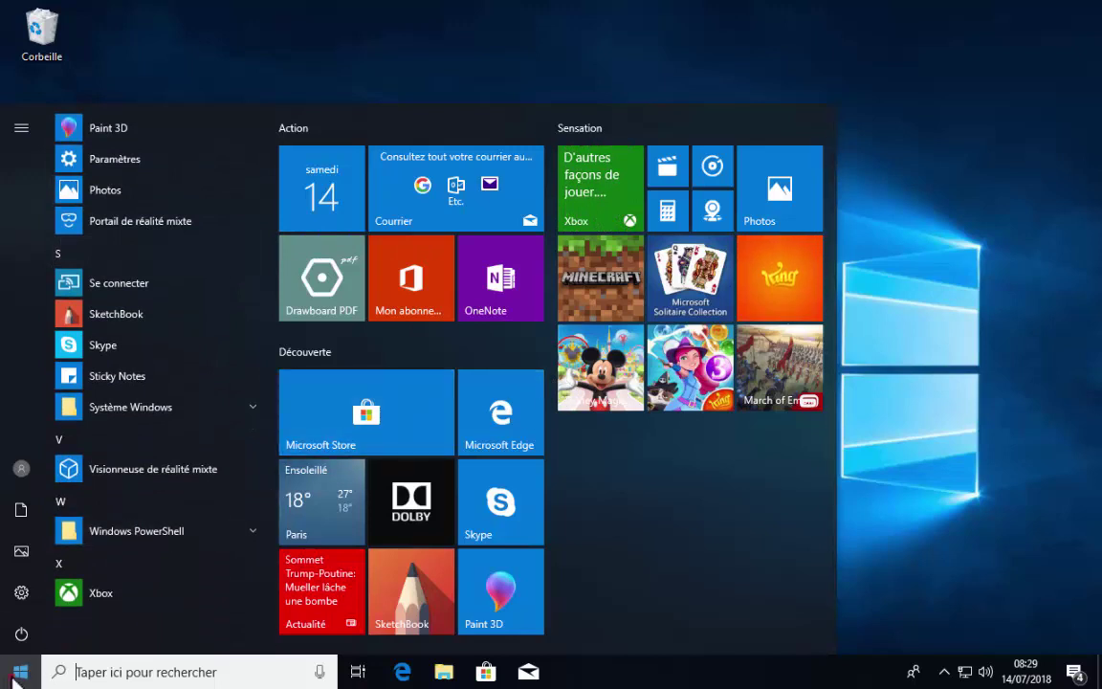
{"action": "key", "text": "Escape"}
- Examine the processor, memory and disk performance graphs in Task Manager, and close it
{"action": "right_click", "coordinate": [670, 677]}
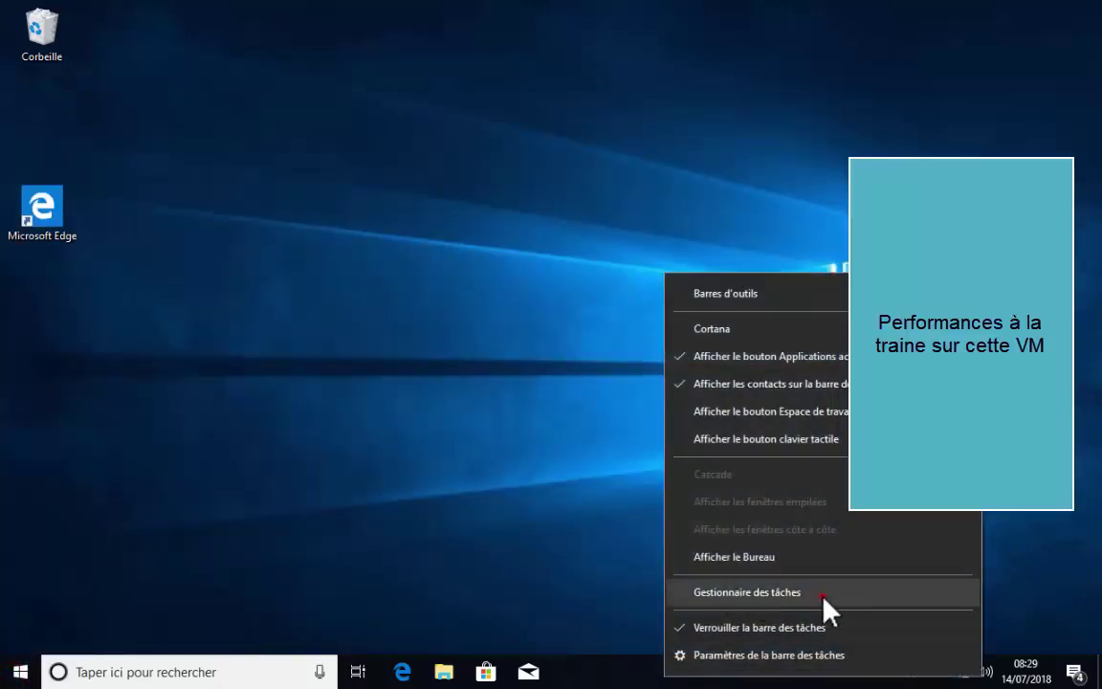
{"action": "left_click", "coordinate": [824, 596]}
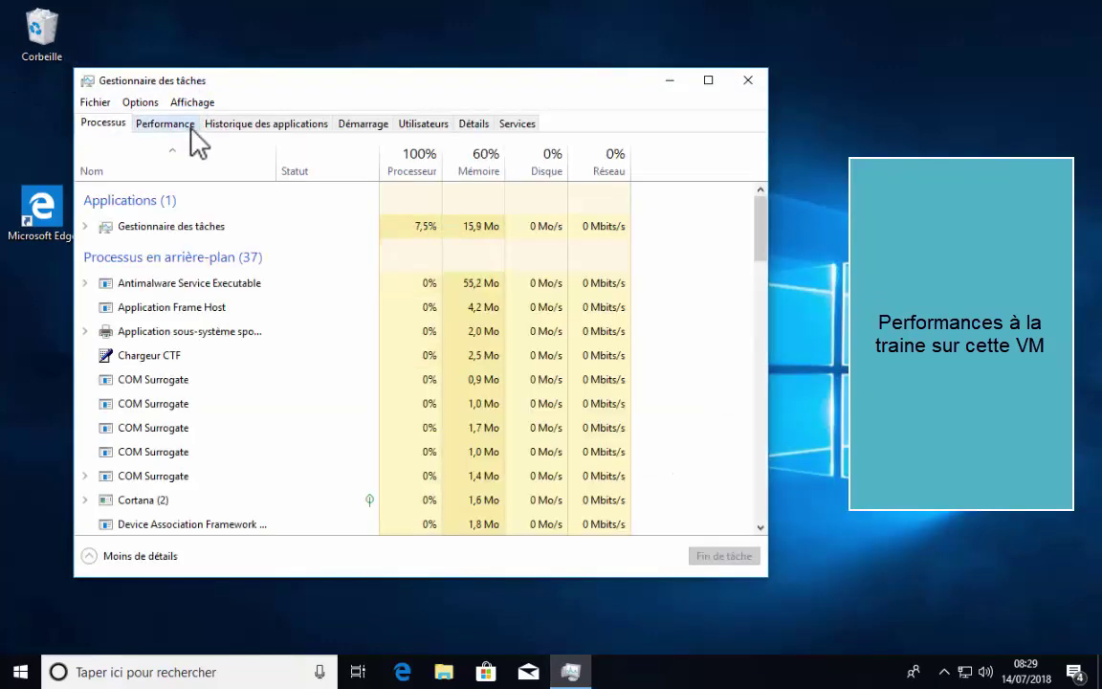
{"action": "left_click", "coordinate": [192, 132]}
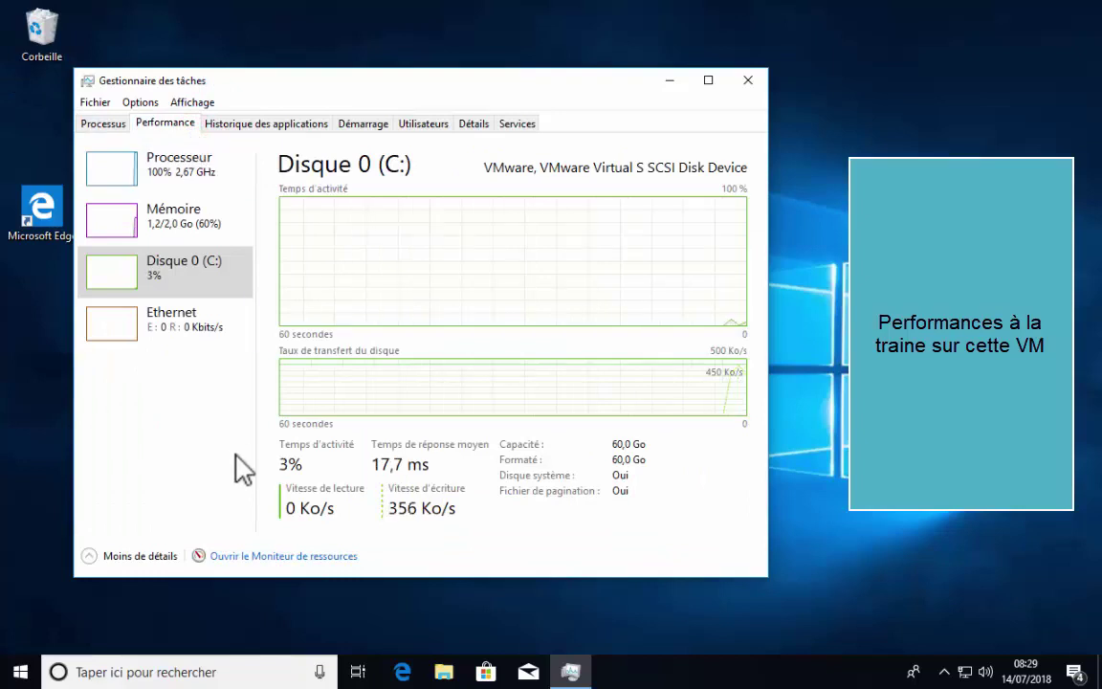
{"action": "left_click", "coordinate": [184, 175]}
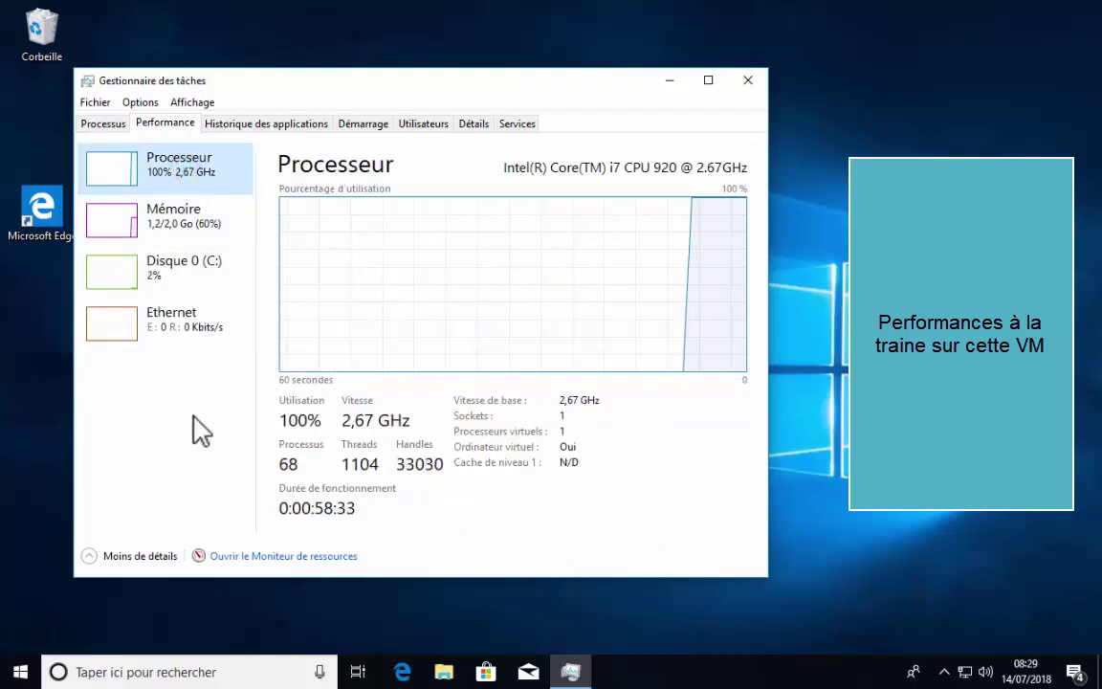
{"action": "left_click", "coordinate": [202, 227]}
{"action": "left_click", "coordinate": [211, 268]}
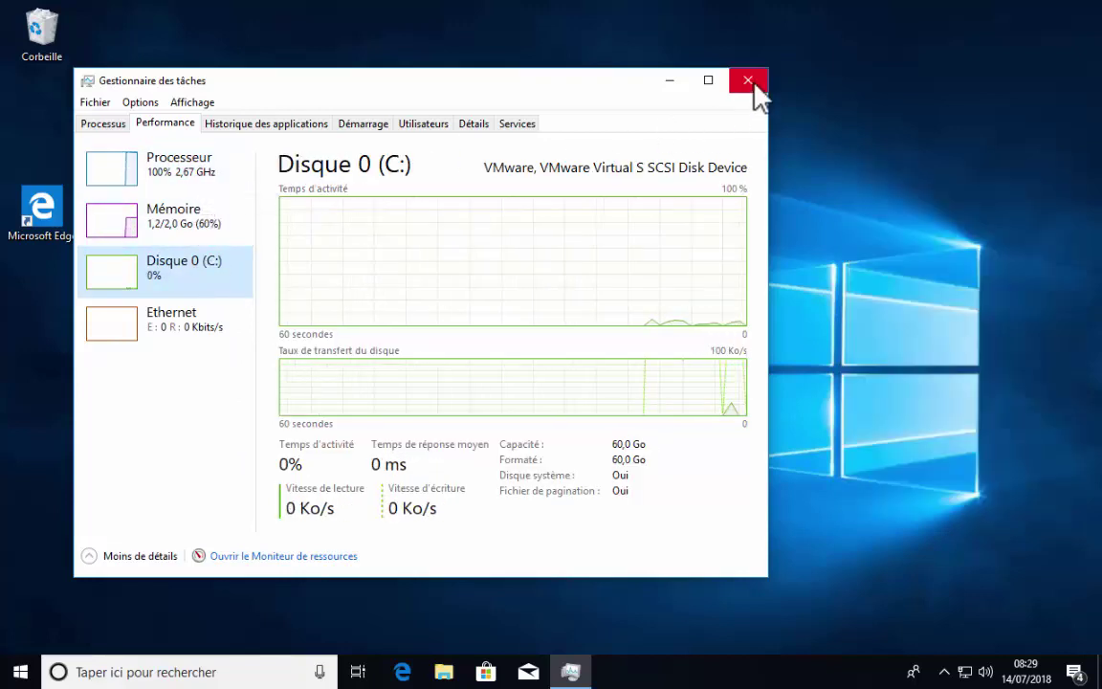
{"action": "left_click", "coordinate": [751, 82]}
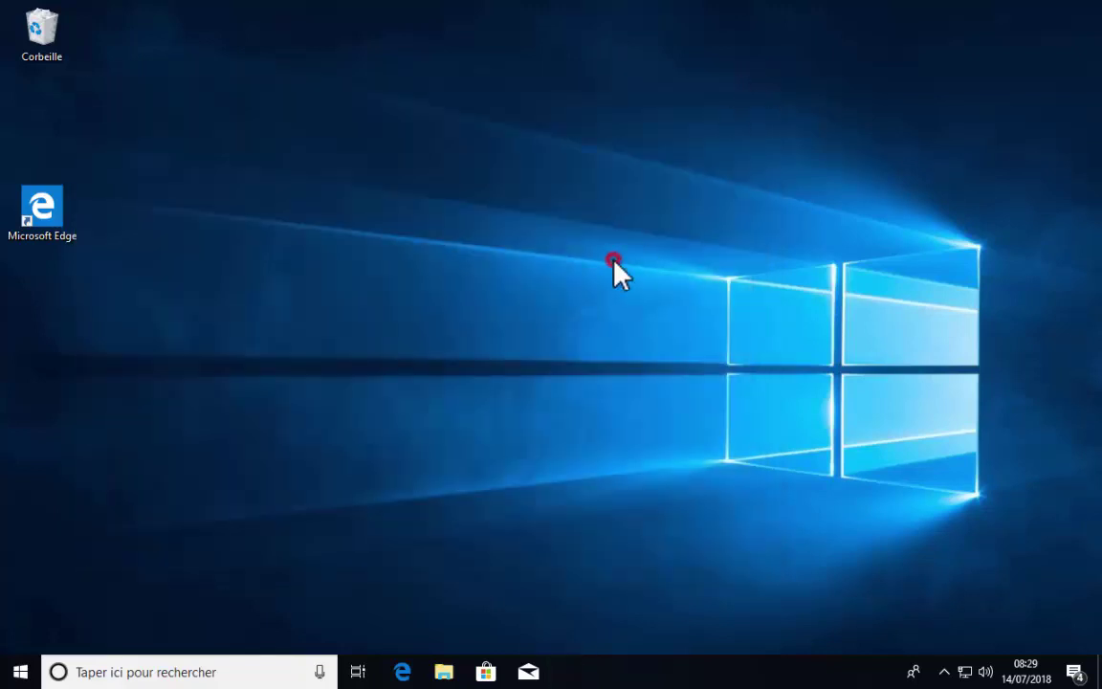
- Open the favourite GitHub page of Win10-Initial-Setup-Script in Microsoft Edge and maximize the window
{"action": "left_click", "coordinate": [50, 228]}
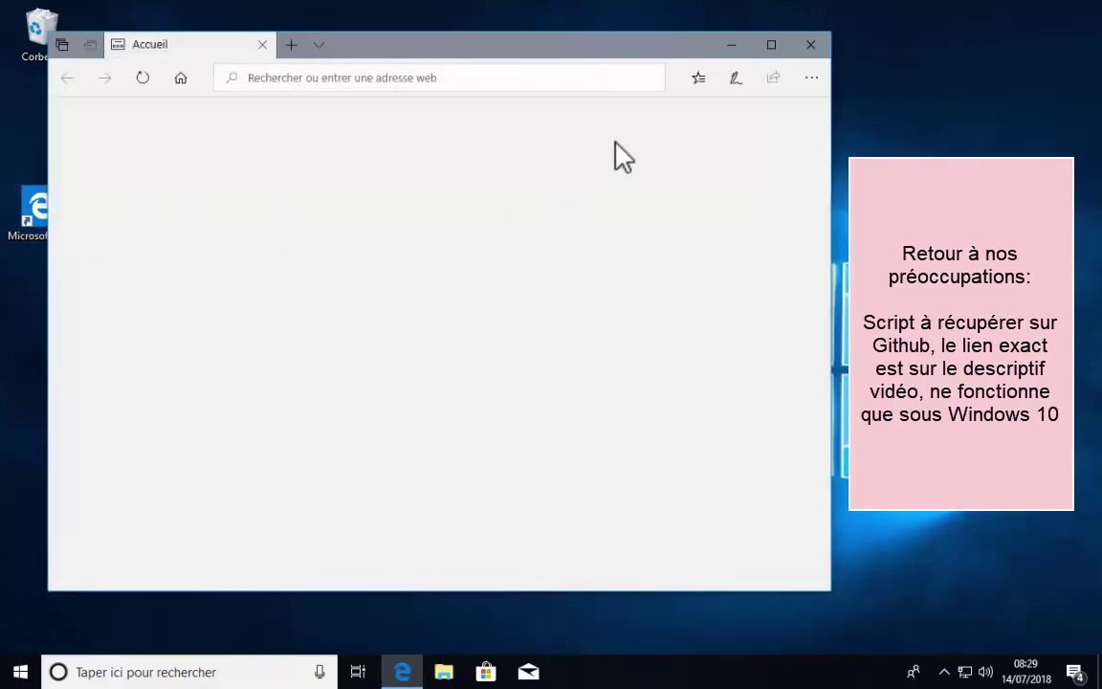
{"action": "left_click", "coordinate": [705, 78]}
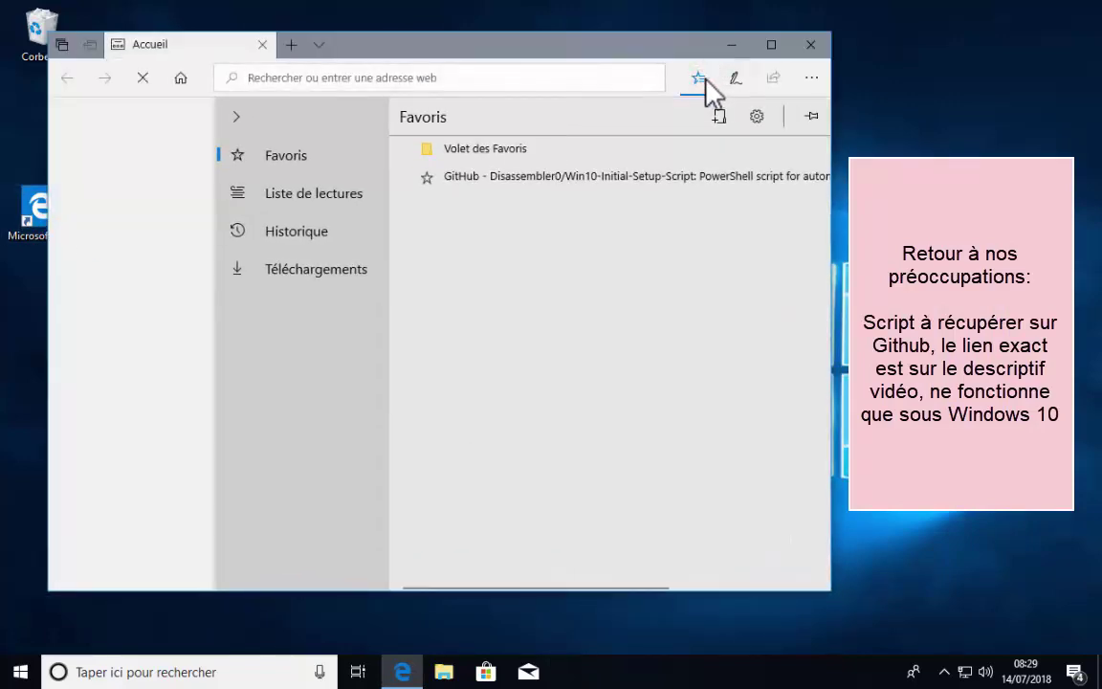
{"action": "left_click", "coordinate": [583, 182]}
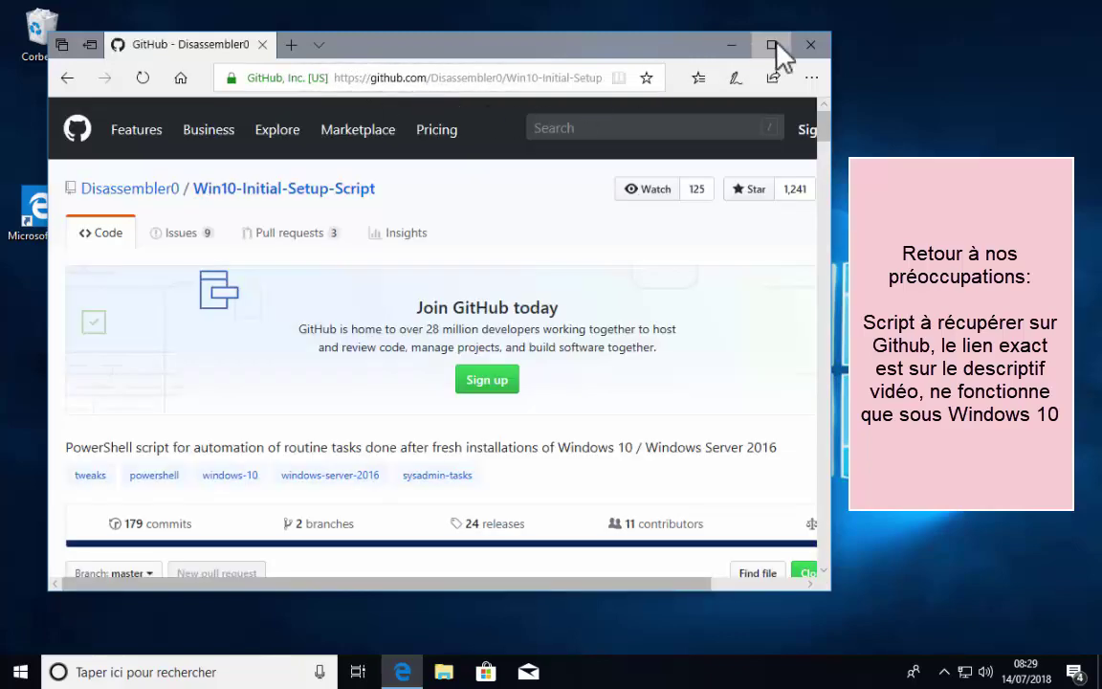
{"action": "left_click", "coordinate": [773, 45]}
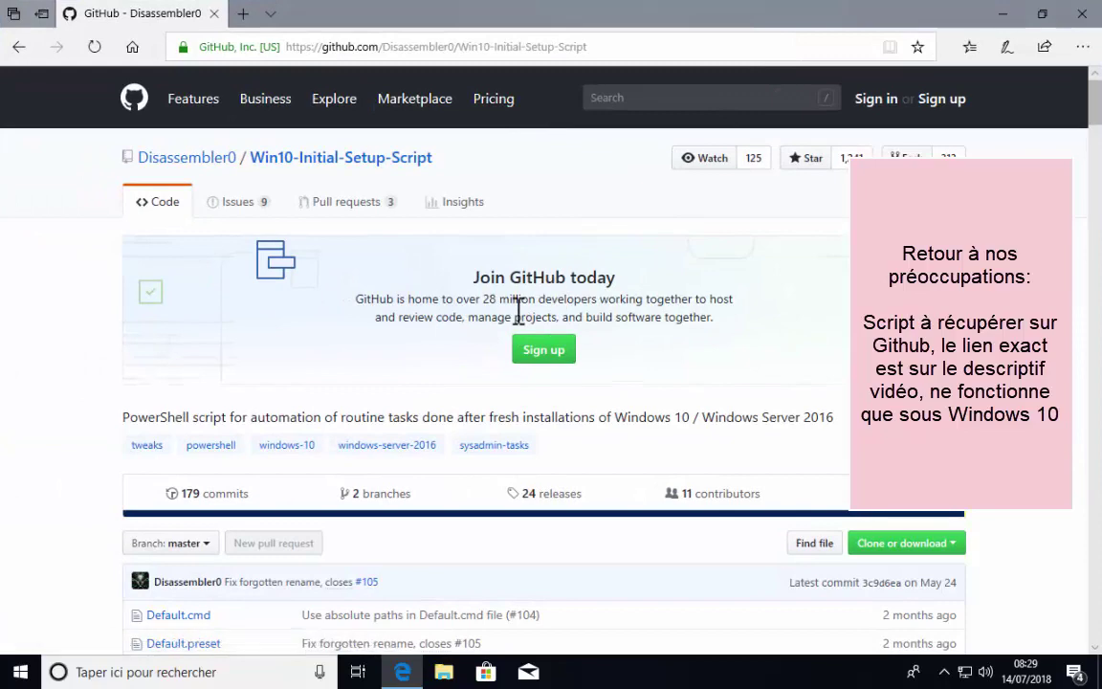
- Download the repository as a ZIP, saving Win10-Initial-Setup-Script-master.zip to the desktop (Bureau), and close the browser
{"action": "scroll", "coordinate": [518, 311], "scroll_direction": "down", "scroll_amount": 3}
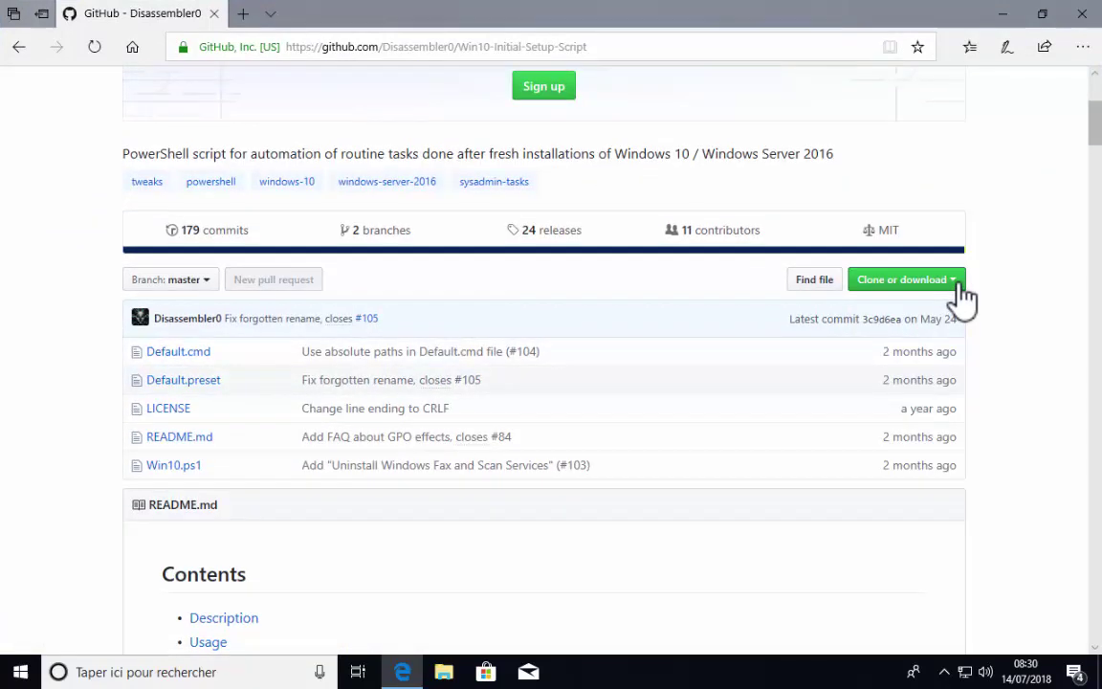
{"action": "left_click", "coordinate": [956, 284]}
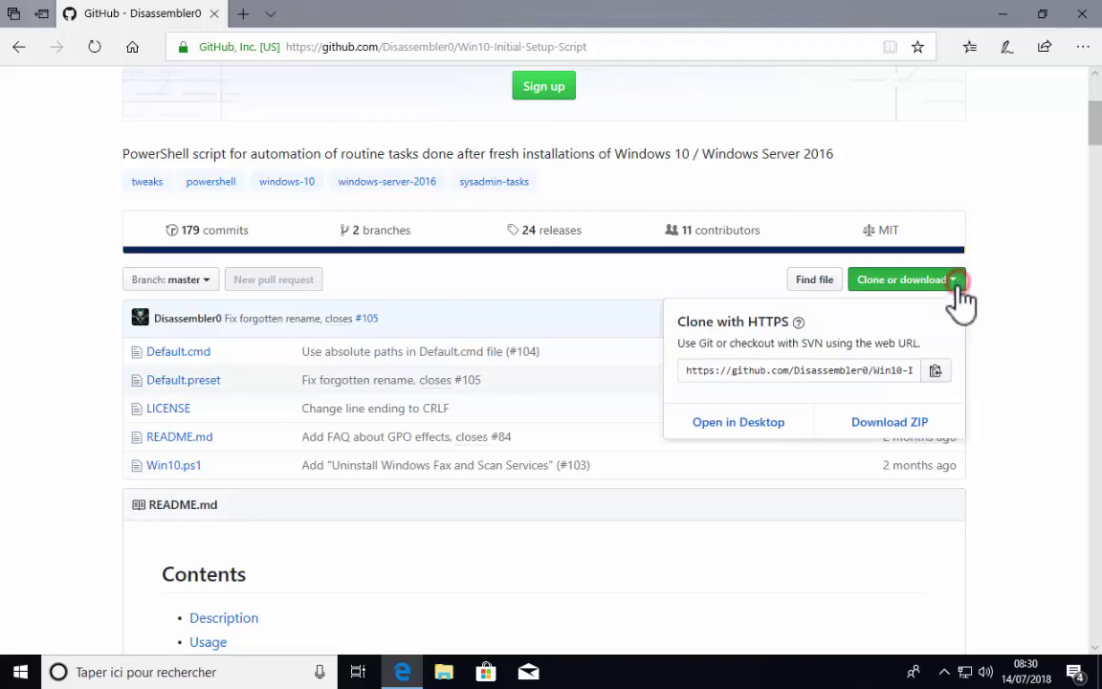
{"action": "left_click", "coordinate": [937, 440]}
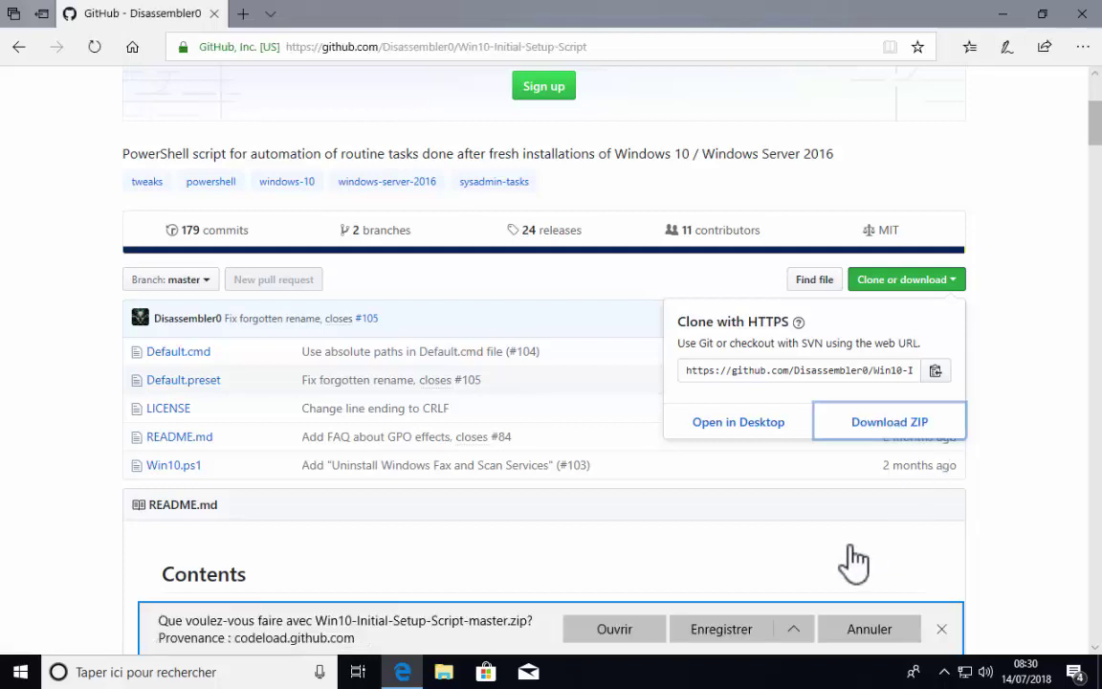
{"action": "left_click", "coordinate": [795, 630]}
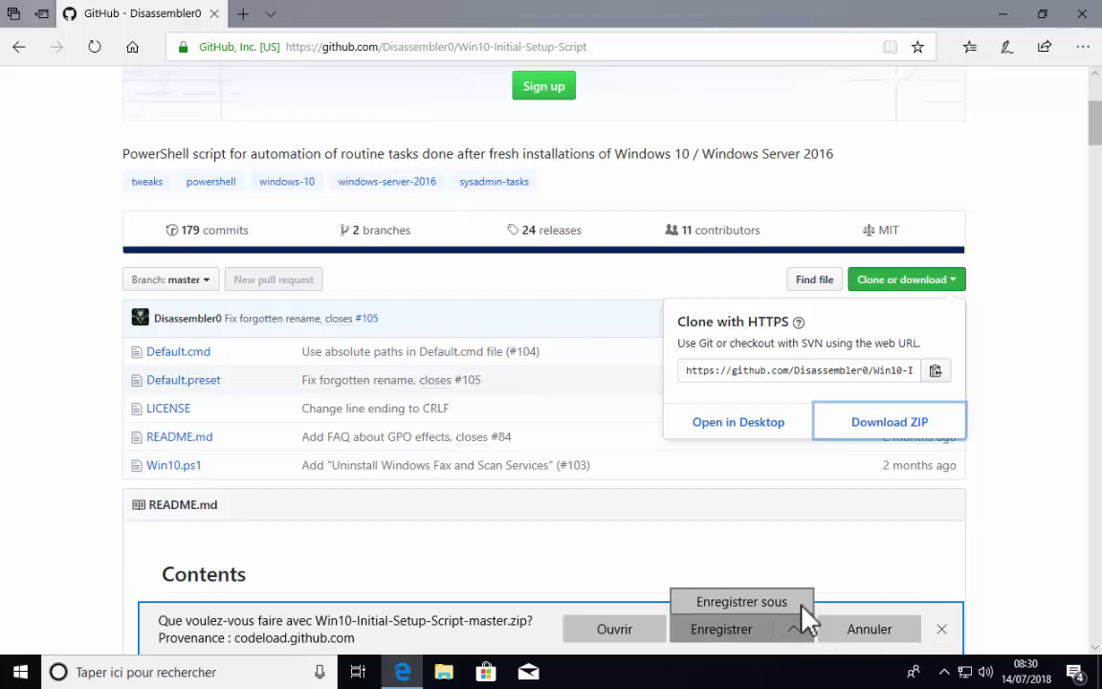
{"action": "left_click", "coordinate": [794, 609]}
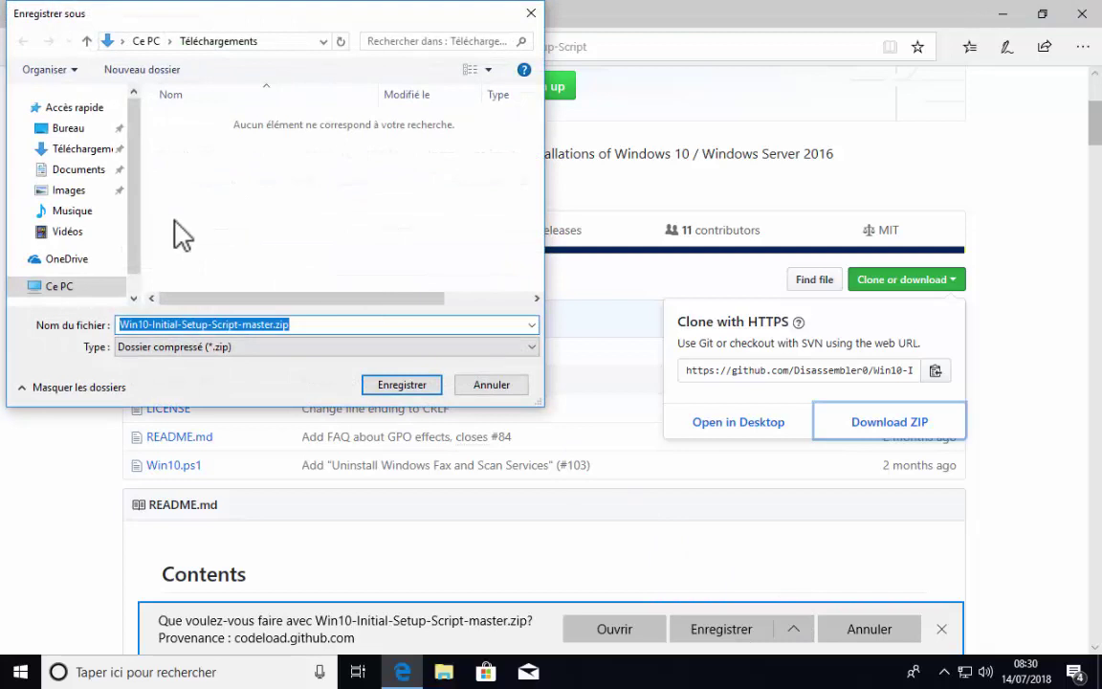
{"action": "left_click", "coordinate": [69, 174]}
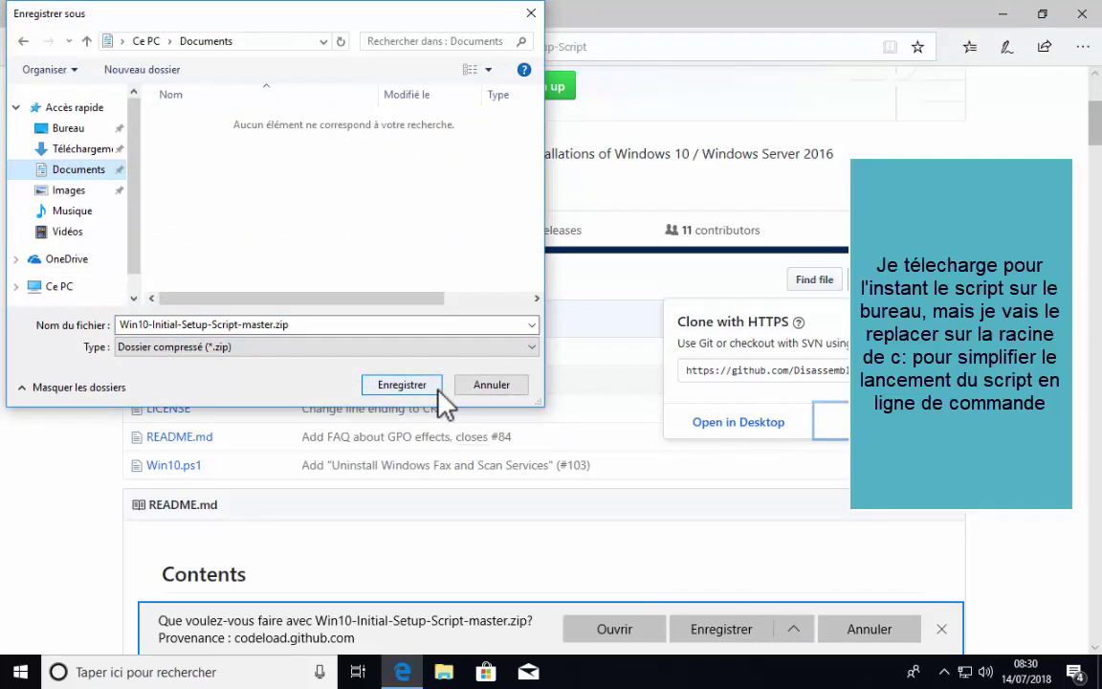
{"action": "left_click", "coordinate": [68, 129]}
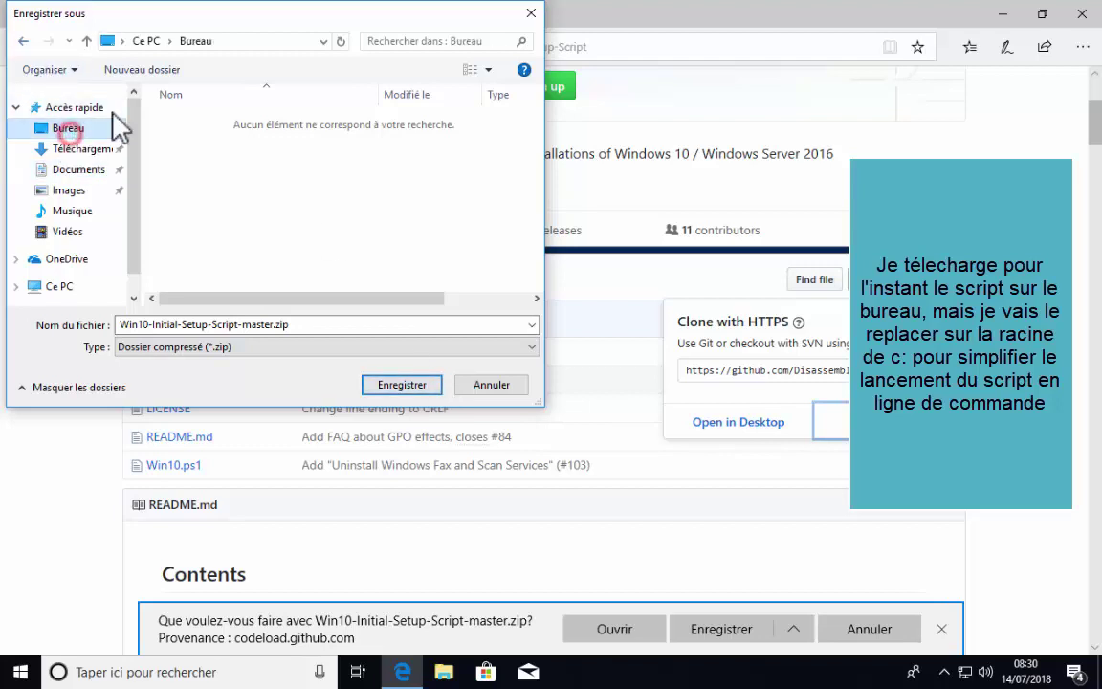
{"action": "left_click", "coordinate": [436, 388]}
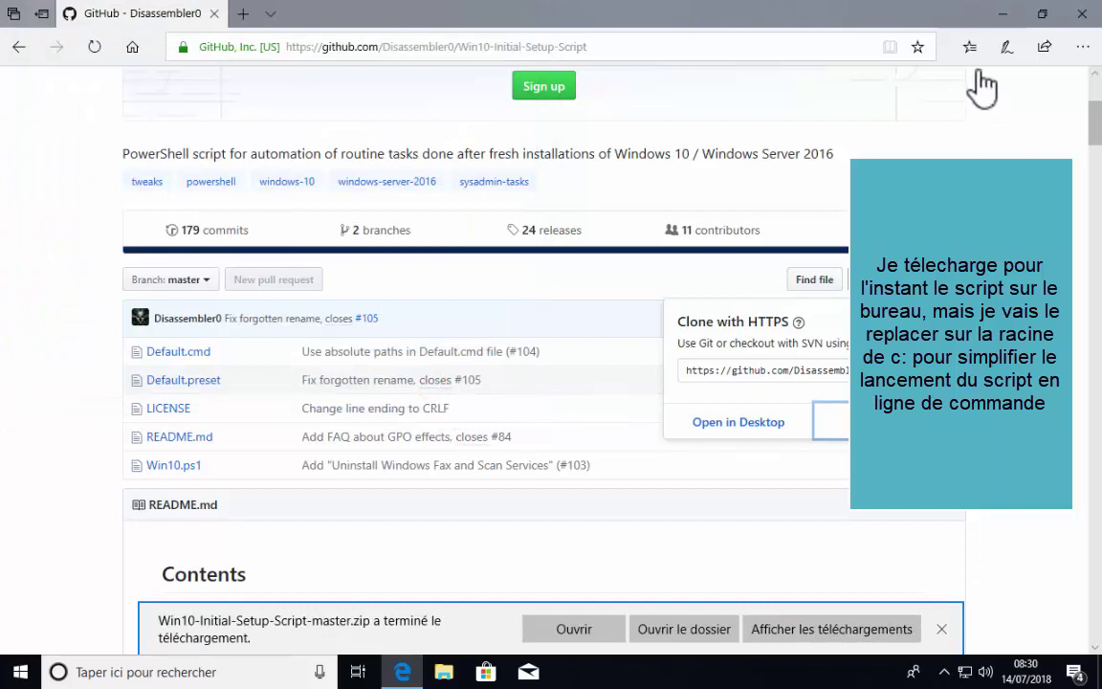
{"action": "left_click", "coordinate": [1082, 15]}
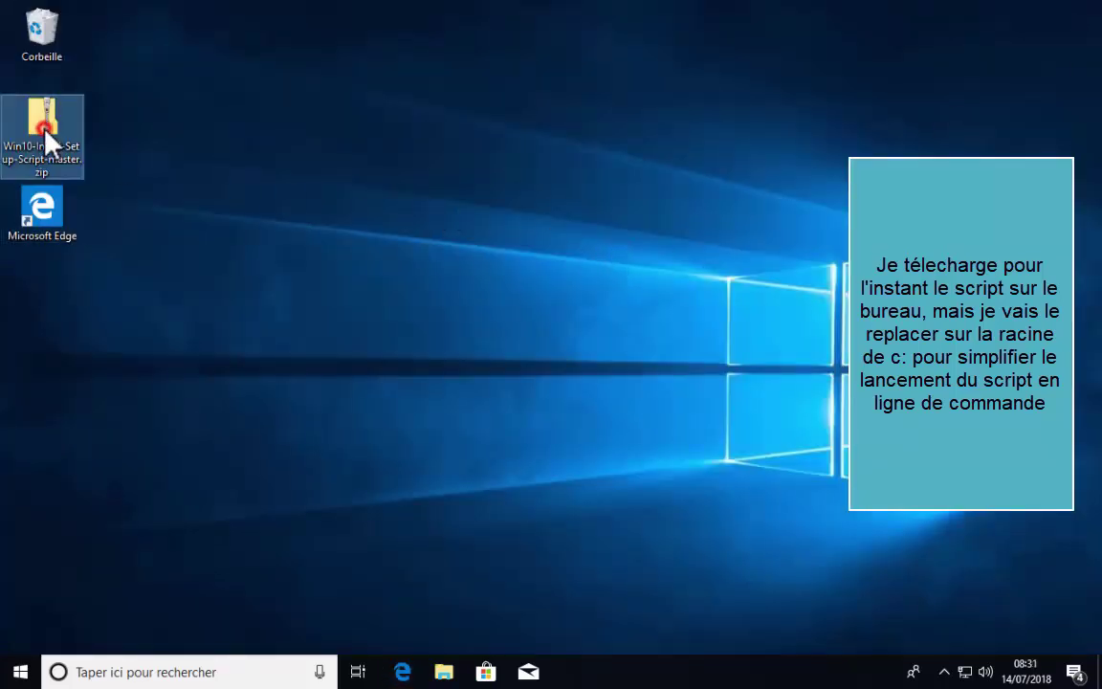
- Extract Win10-Initial-Setup-Script-master.zip into its default desktop folder, arranging the archive and the extracted folder in free desktop space
{"action": "left_click_drag", "start_coordinate": [40, 120], "coordinate": [278, 273]}
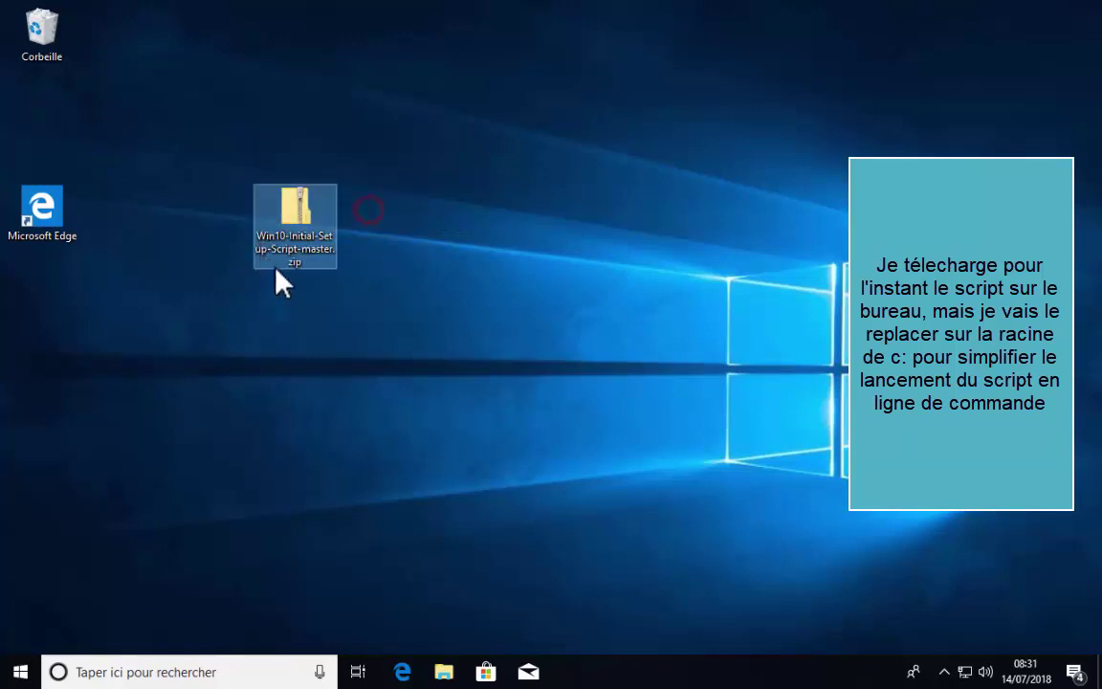
{"action": "right_click", "coordinate": [290, 218]}
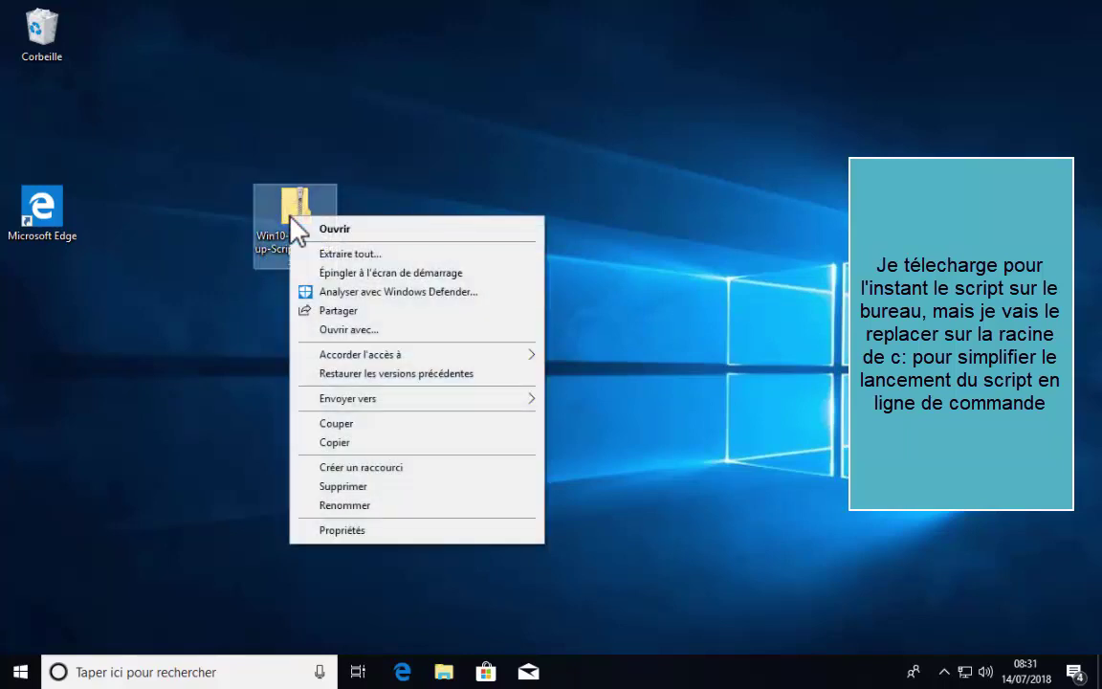
{"action": "left_click", "coordinate": [409, 254]}
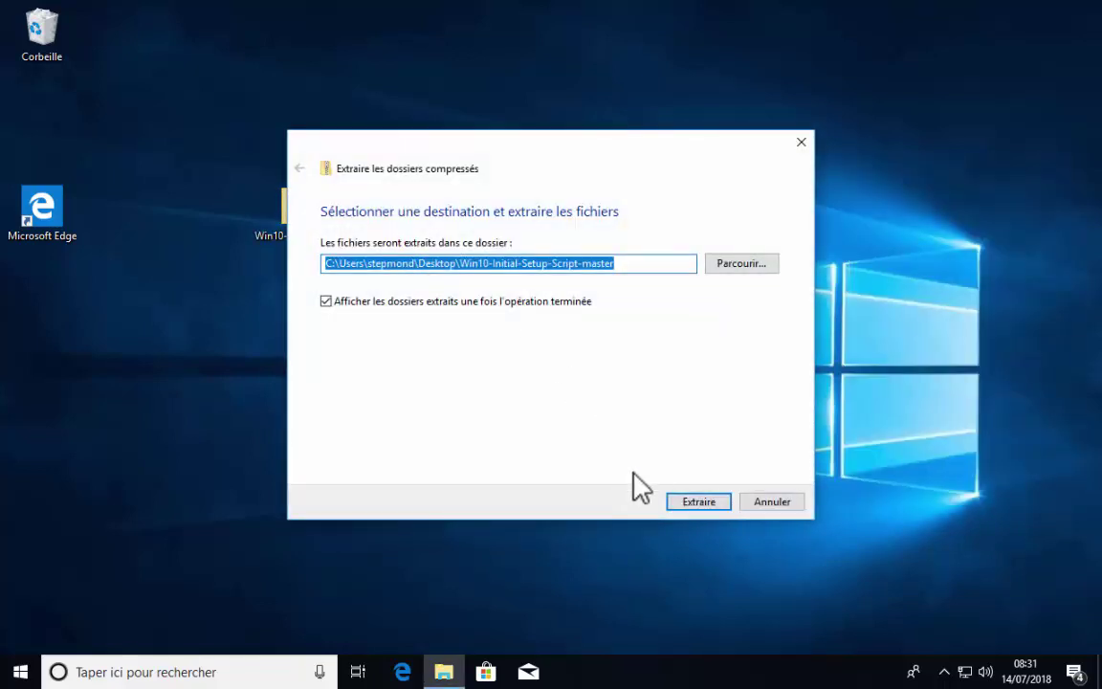
{"action": "left_click", "coordinate": [712, 510]}
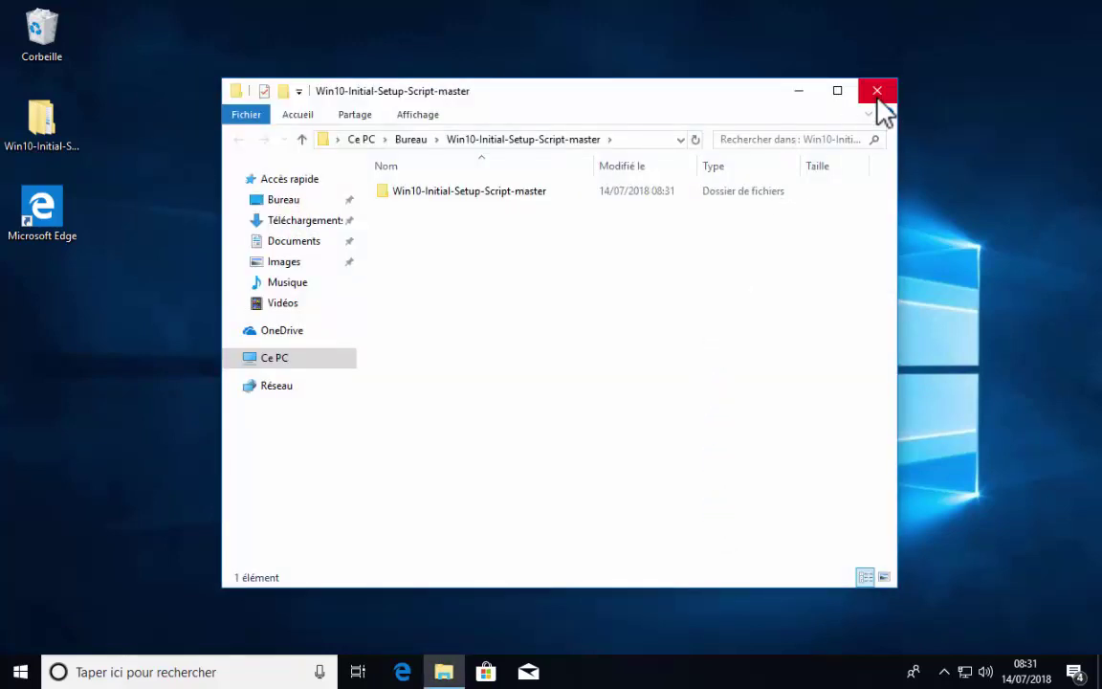
{"action": "left_click", "coordinate": [876, 94]}
{"action": "left_click", "coordinate": [36, 119]}
{"action": "left_click_drag", "start_coordinate": [39, 122], "coordinate": [207, 311]}
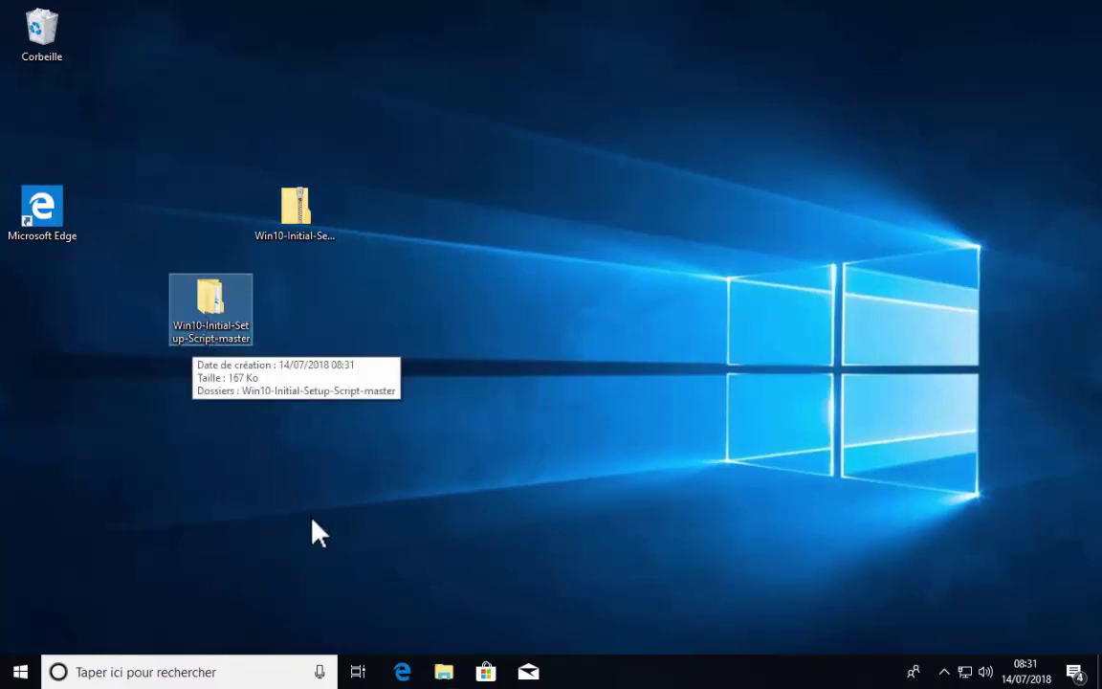
- Show the root of Disque local (C:) in a File Explorer window snapped to the right half of the desktop
{"action": "left_click", "coordinate": [444, 673]}
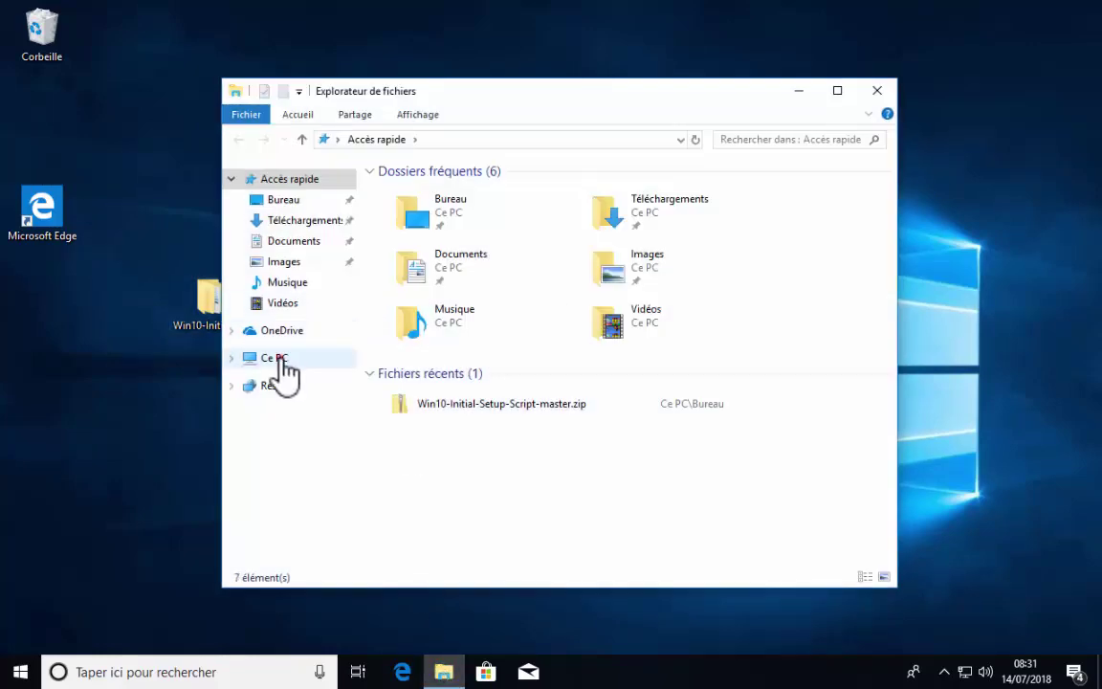
{"action": "left_click", "coordinate": [275, 357]}
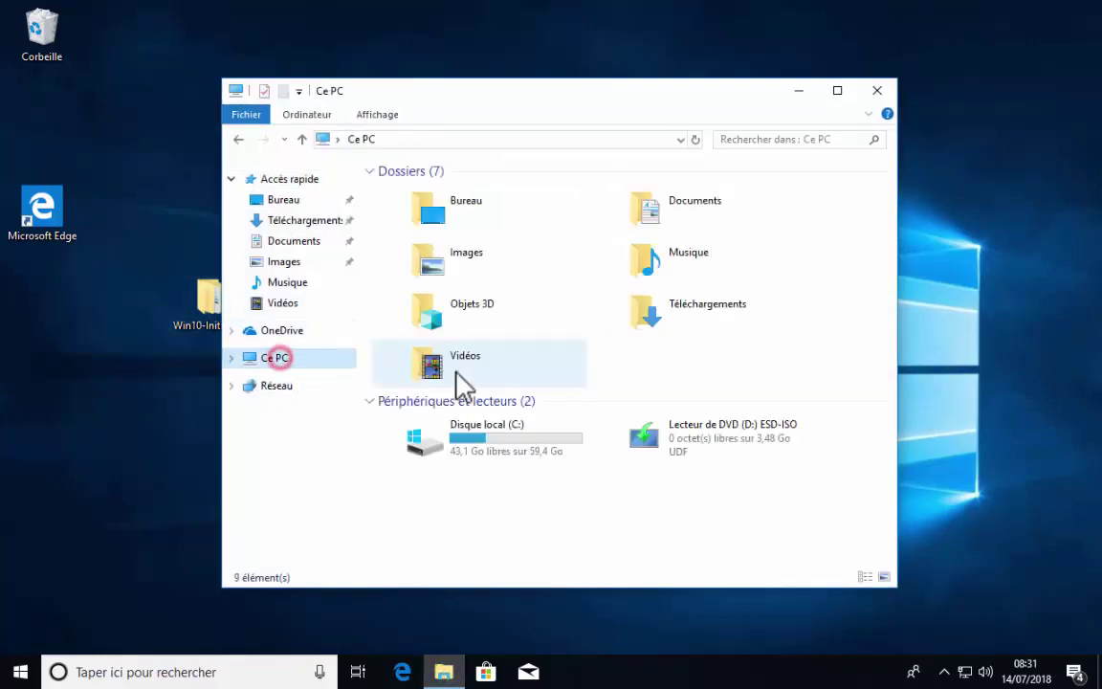
{"action": "double_click", "coordinate": [493, 451]}
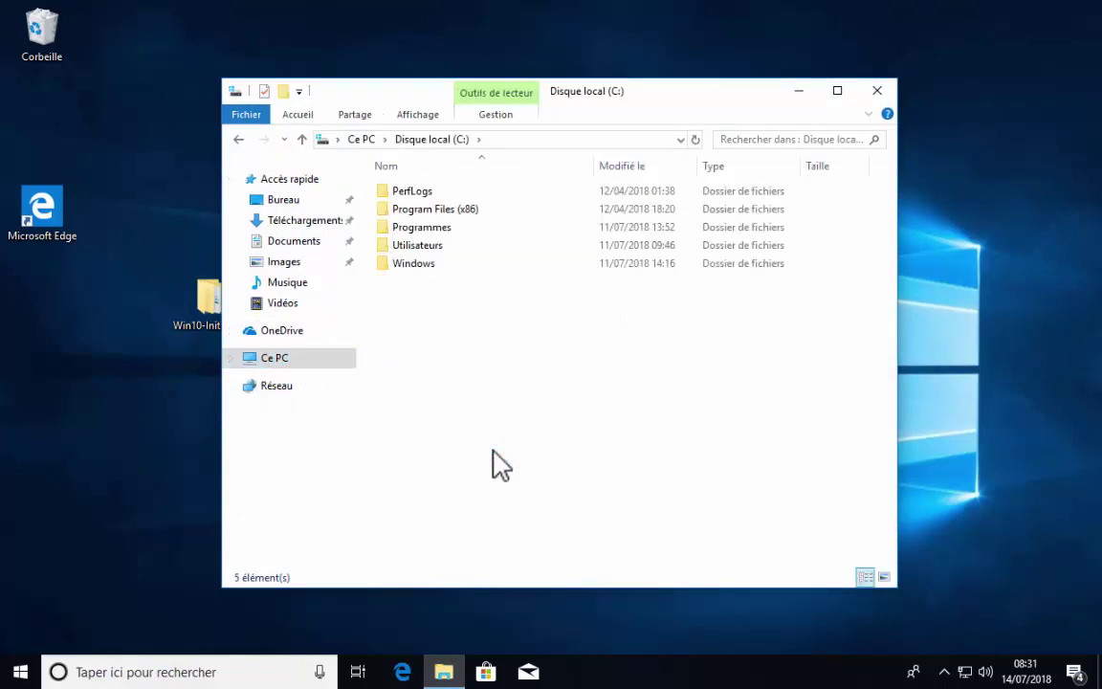
{"action": "left_click_drag", "start_coordinate": [423, 91], "coordinate": [1096, 177]}
{"action": "left_click", "coordinate": [812, 263]}
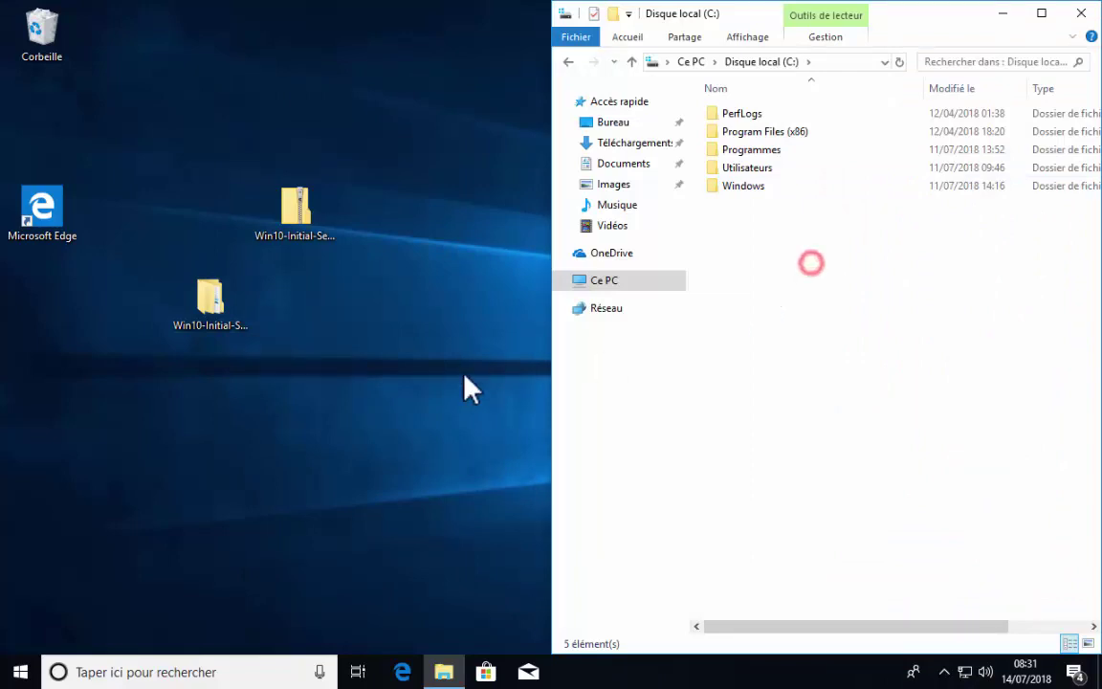
- Open the extracted desktop folder in a window beside the C: window, check the inner folder's files and return to the parent folder
{"action": "double_click", "coordinate": [228, 312]}
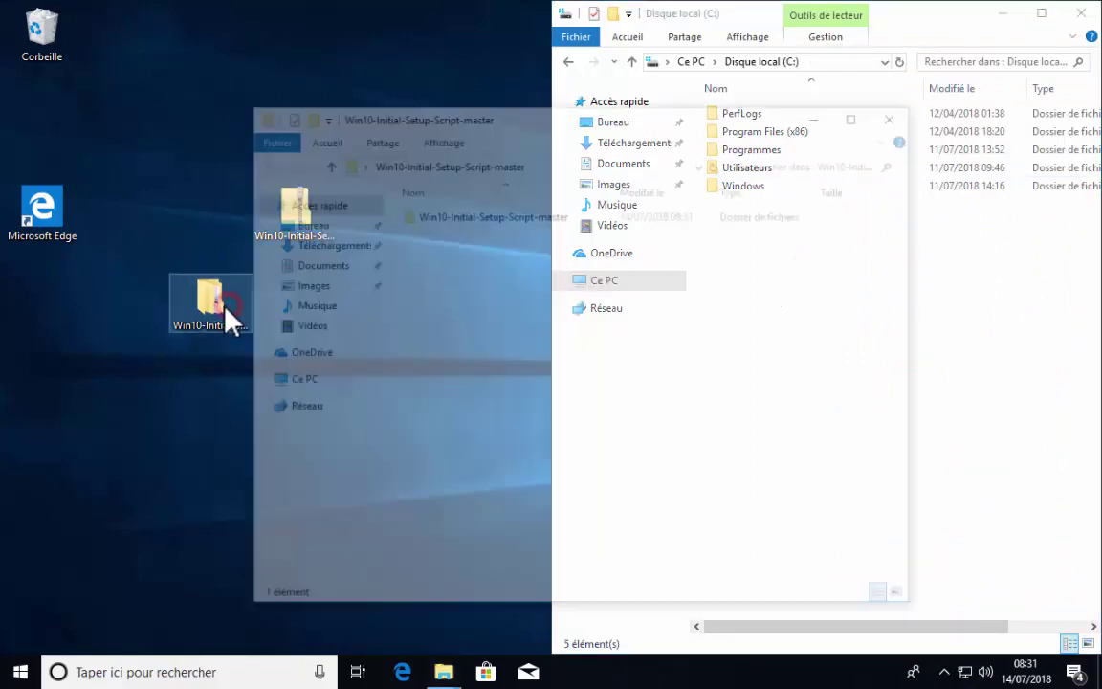
{"action": "left_click_drag", "start_coordinate": [430, 116], "coordinate": [227, 95]}
{"action": "left_click_drag", "start_coordinate": [728, 256], "coordinate": [547, 251]}
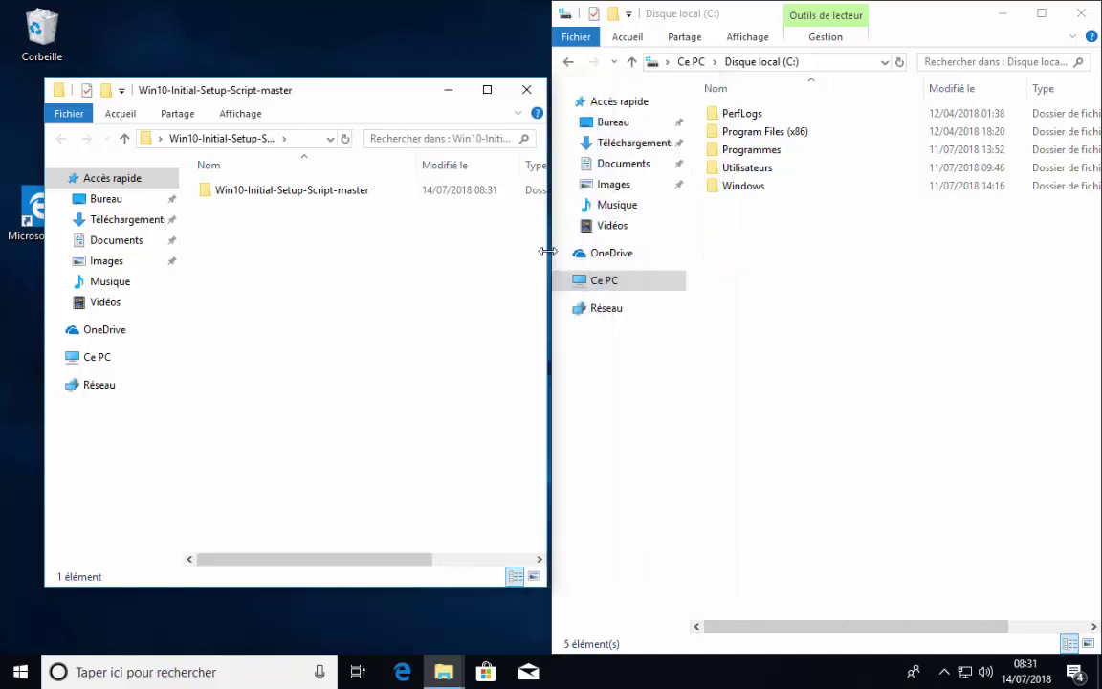
{"action": "double_click", "coordinate": [311, 196]}
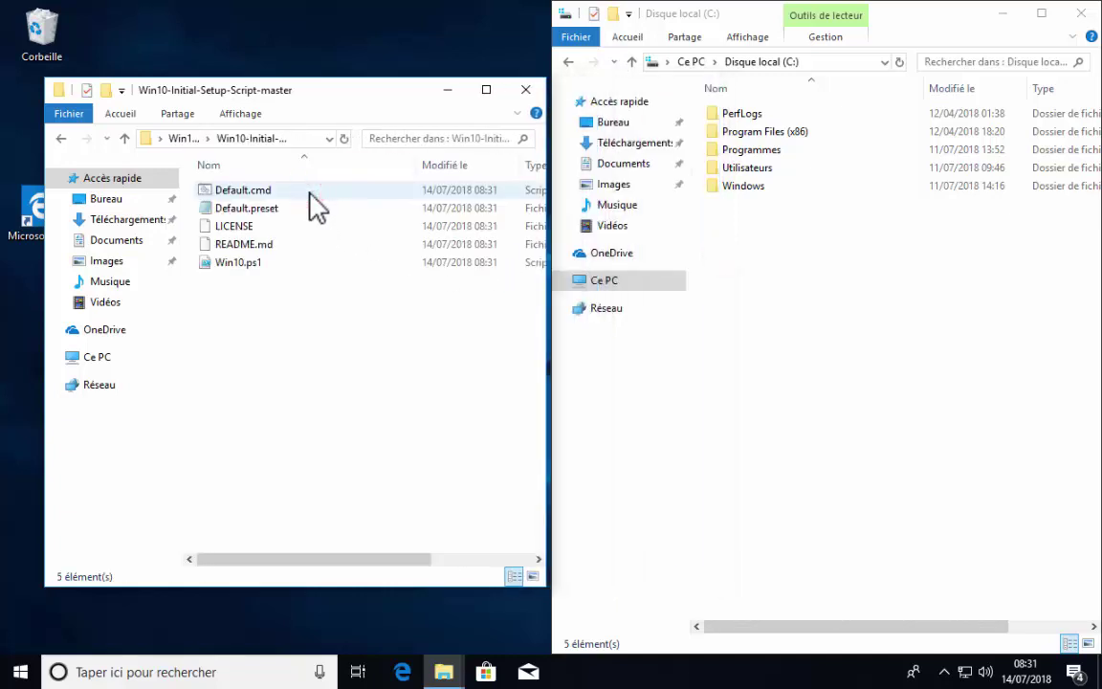
{"action": "left_click", "coordinate": [188, 141]}
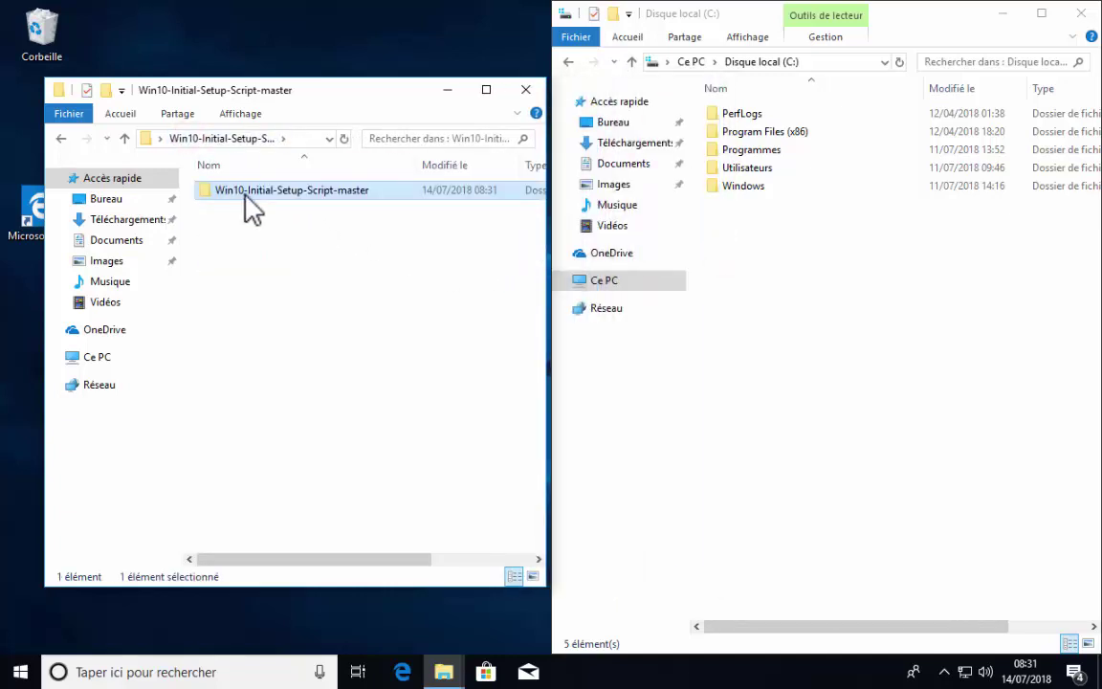
- Rename the inner Win10-Initial-Setup-Script-master folder as Win10Script
{"action": "left_click", "coordinate": [247, 191]}
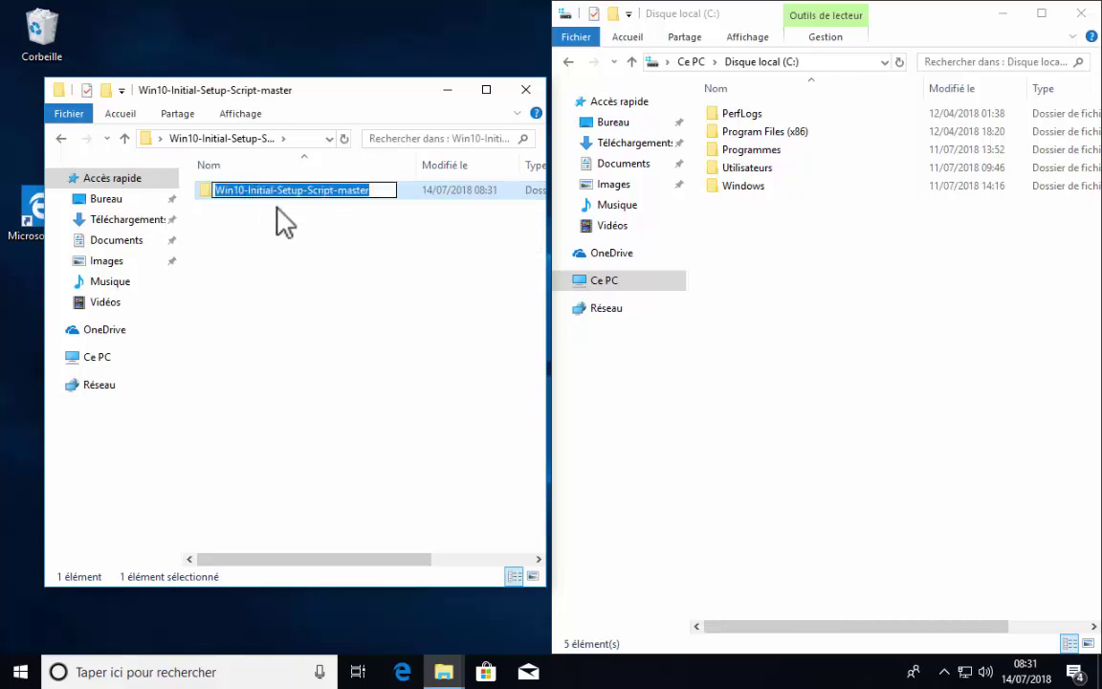
{"action": "type", "text": "Win10Script"}
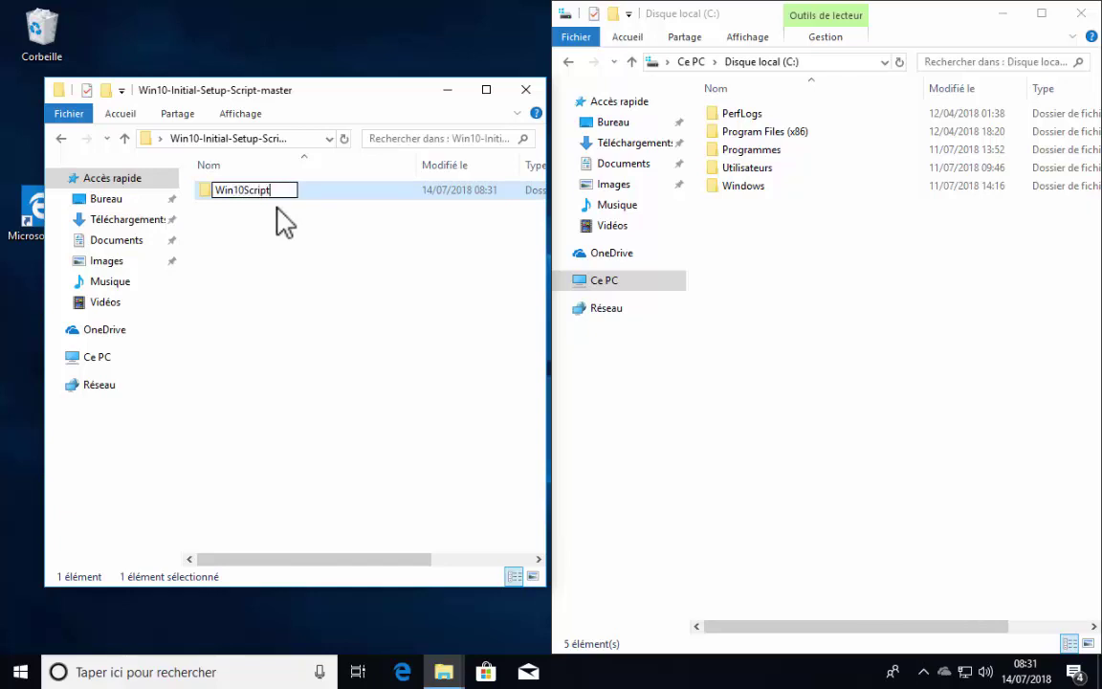
{"action": "key", "text": "Return"}
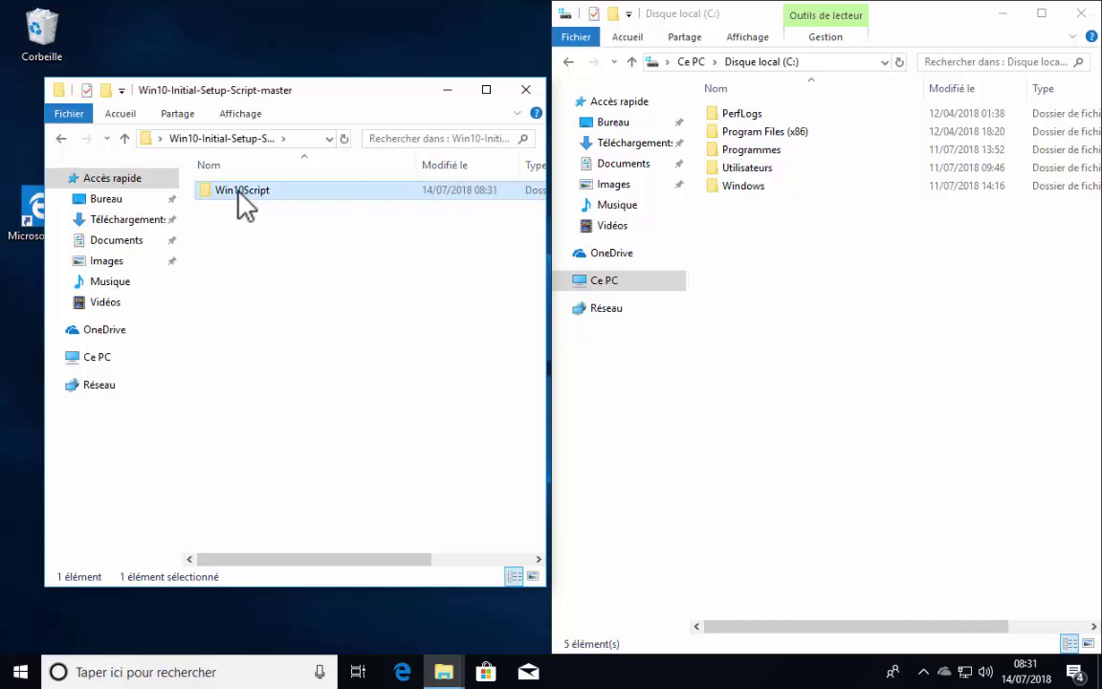
- Move the Win10Script folder to the root of Disque local (C:) by cutting and pasting it
{"action": "right_click", "coordinate": [241, 191]}
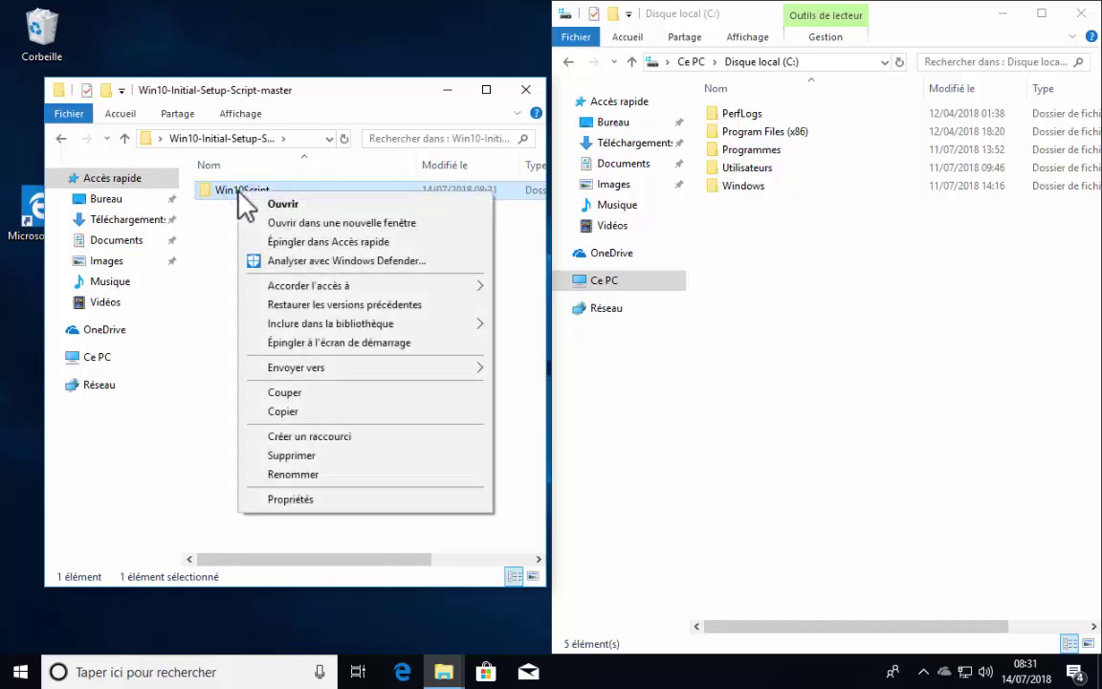
{"action": "left_click", "coordinate": [360, 393]}
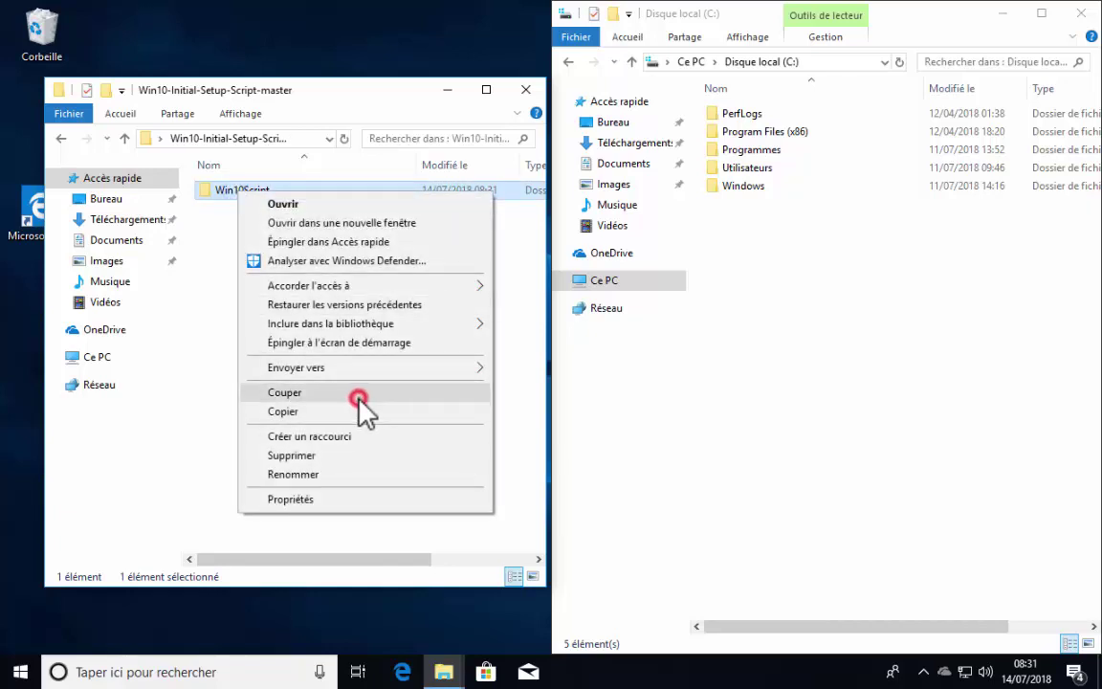
{"action": "left_click", "coordinate": [768, 292]}
{"action": "right_click", "coordinate": [742, 235]}
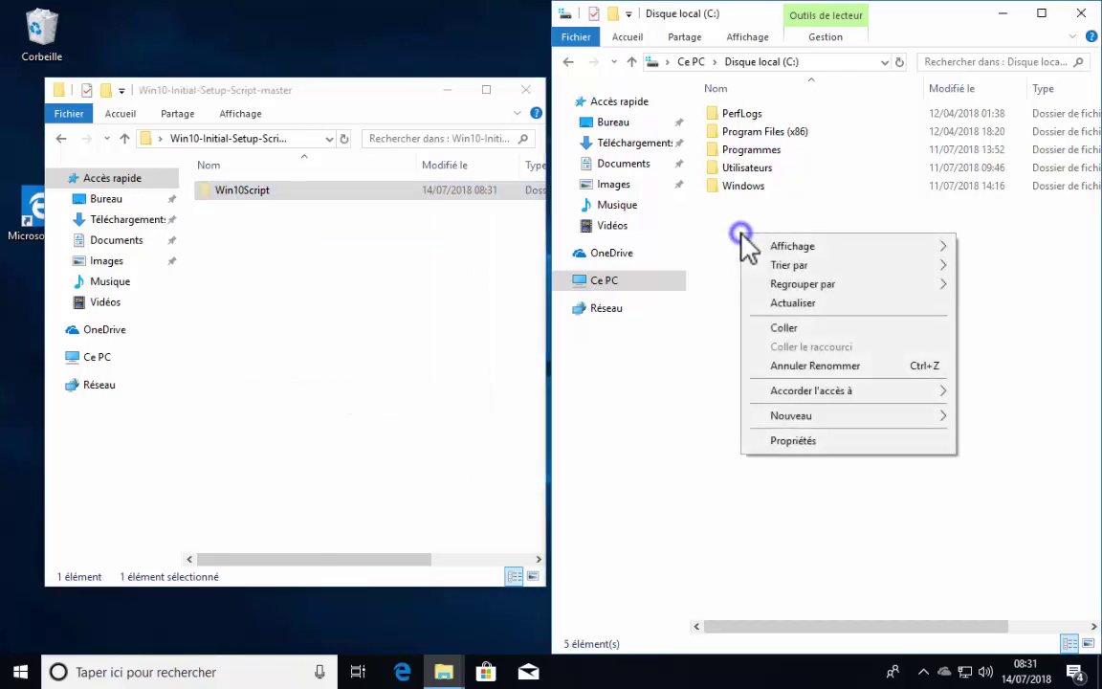
{"action": "left_click", "coordinate": [831, 333]}
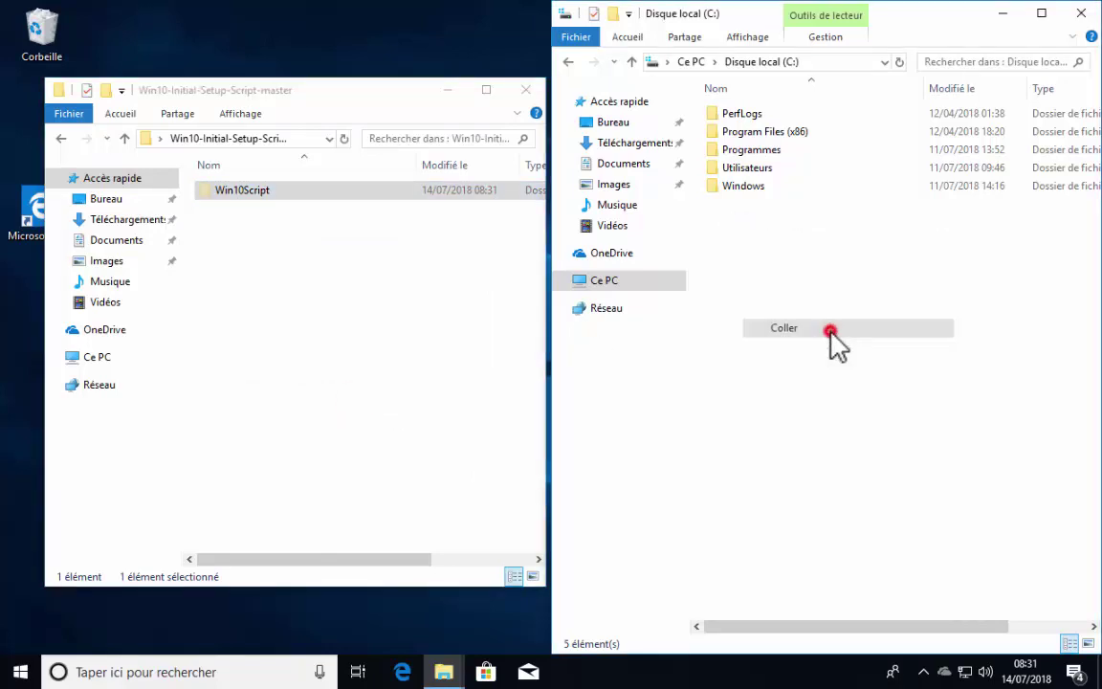
{"action": "left_click", "coordinate": [837, 346]}
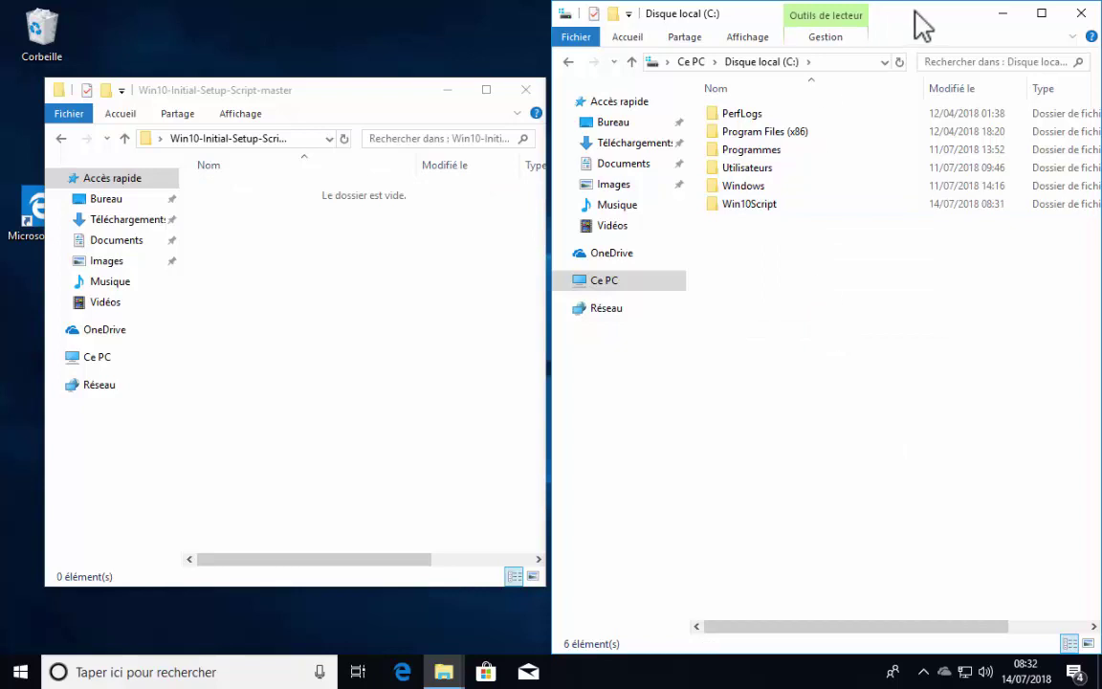
- Close the emptied source folder's window and open C:\Win10Script to view the script files
{"action": "left_click_drag", "start_coordinate": [915, 12], "coordinate": [658, 26]}
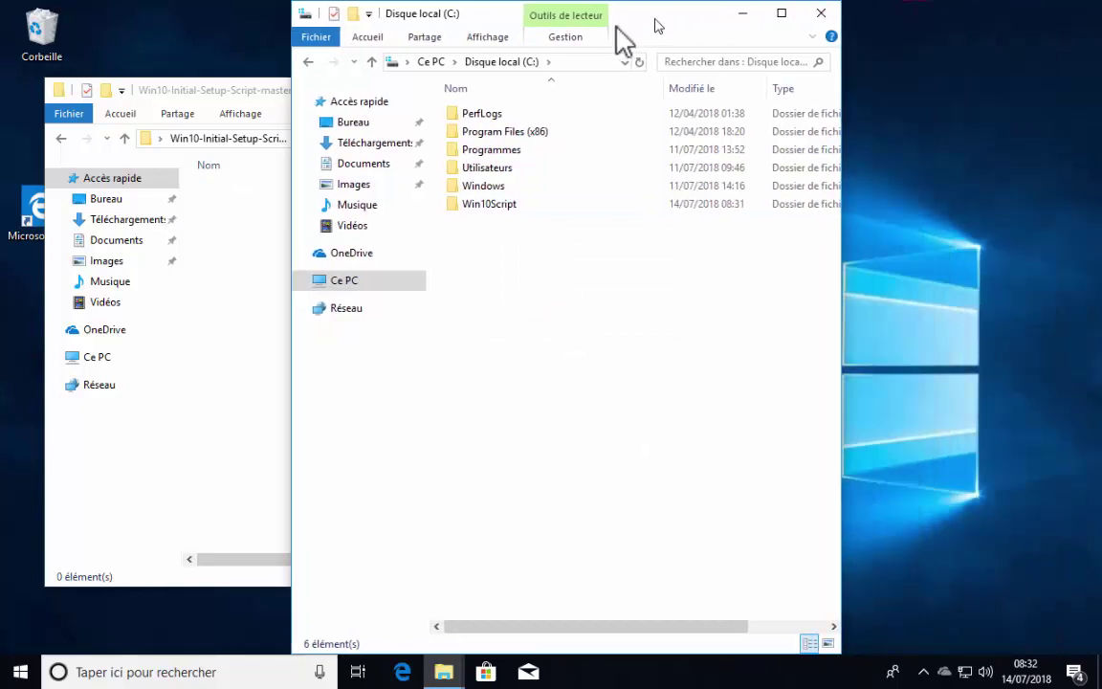
{"action": "double_click", "coordinate": [57, 90]}
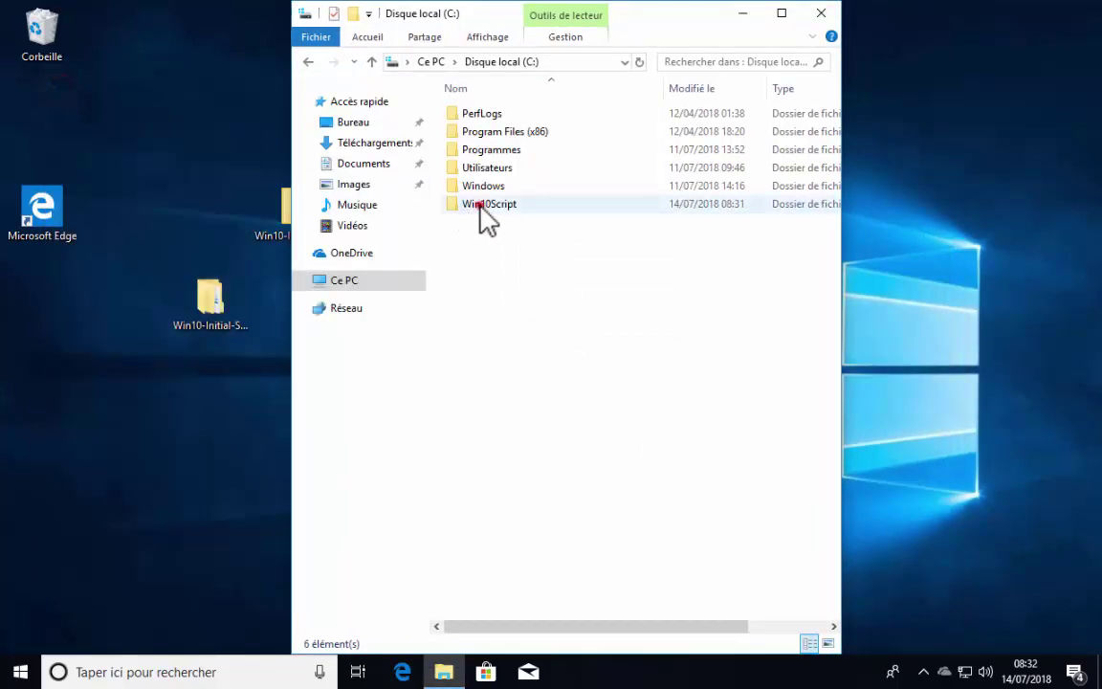
{"action": "double_click", "coordinate": [481, 204]}
{"action": "left_click", "coordinate": [527, 320]}
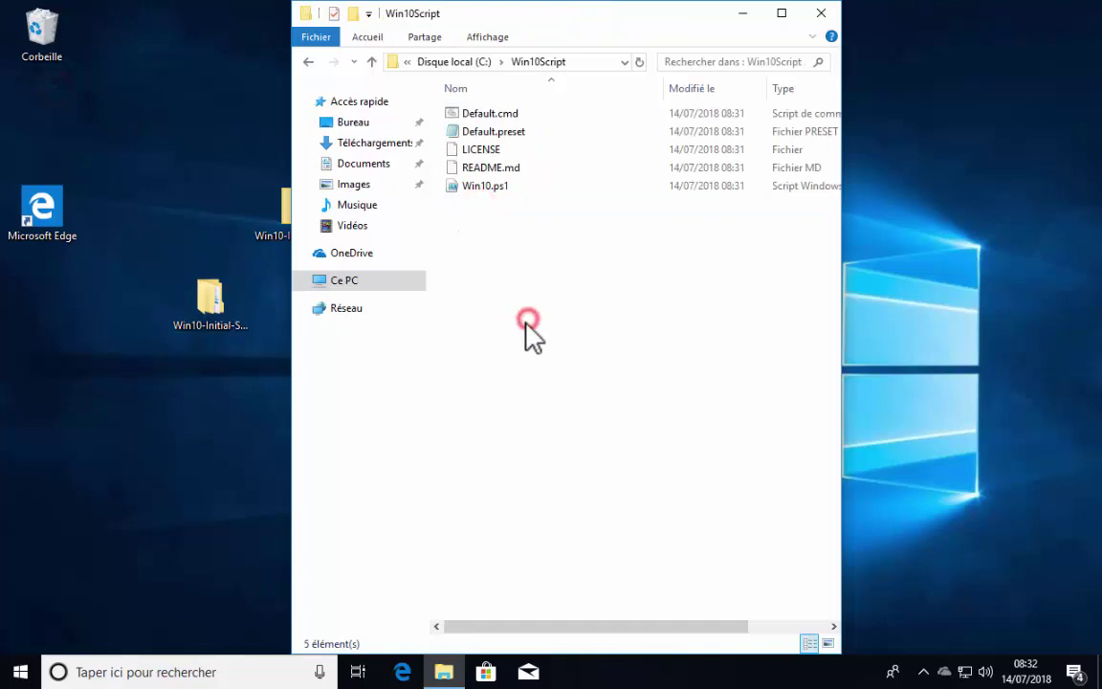
{"action": "left_click", "coordinate": [488, 186]}
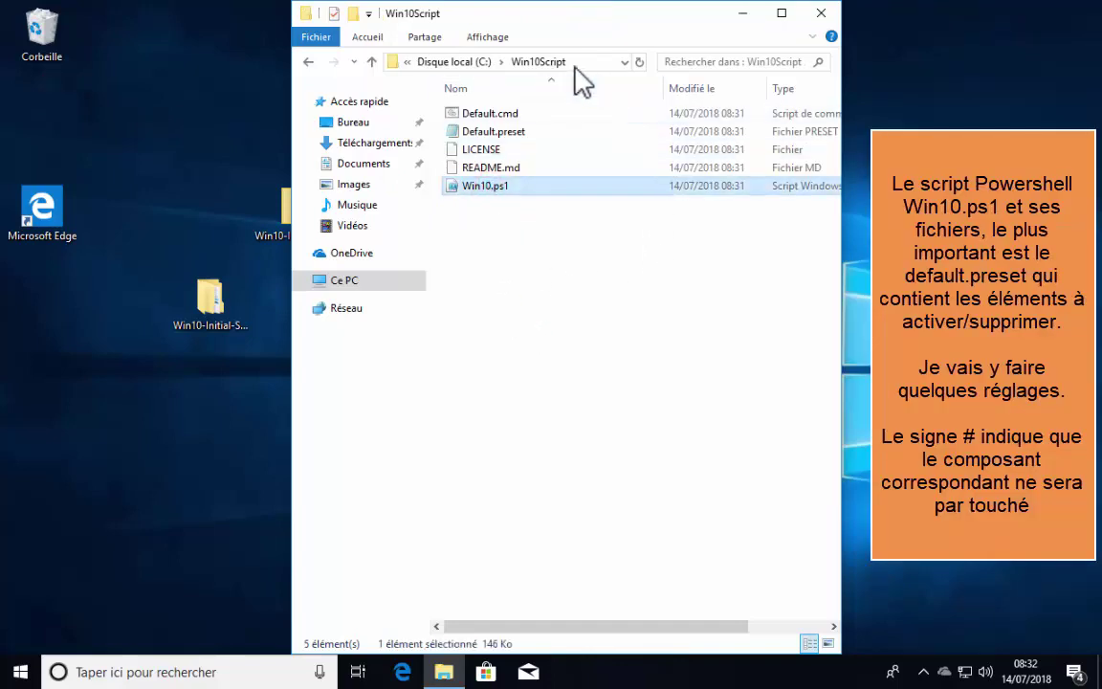
- Open Default.preset from the Win10Script folder in Notepad (Bloc-notes) and maximize its window
{"action": "left_click", "coordinate": [536, 133]}
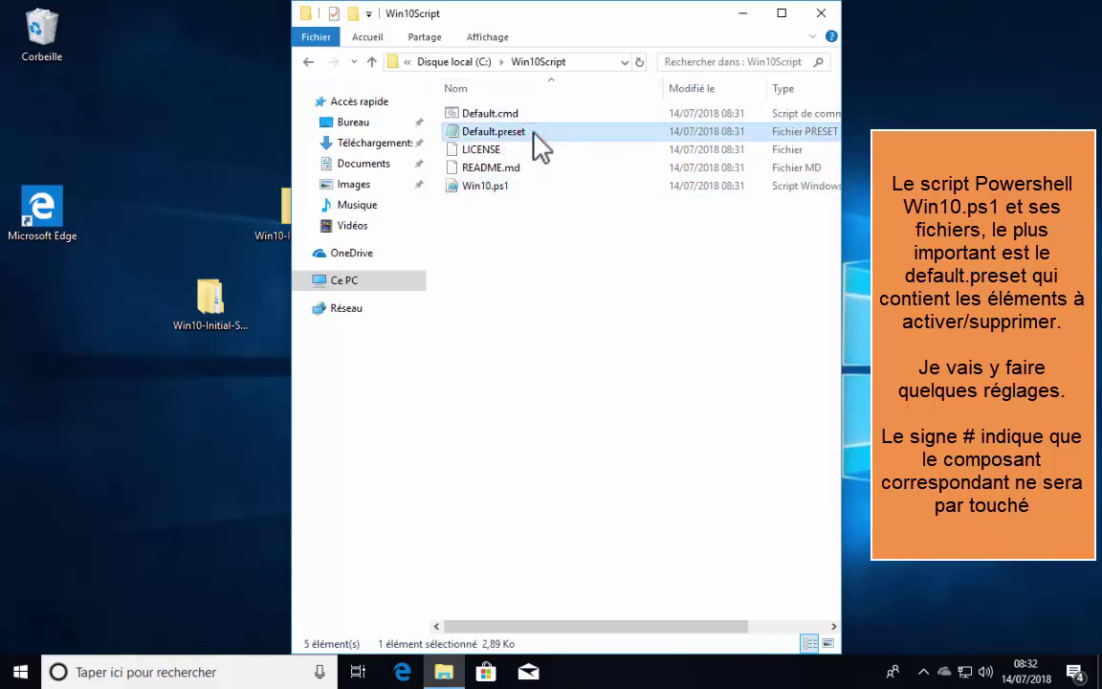
{"action": "right_click", "coordinate": [534, 134]}
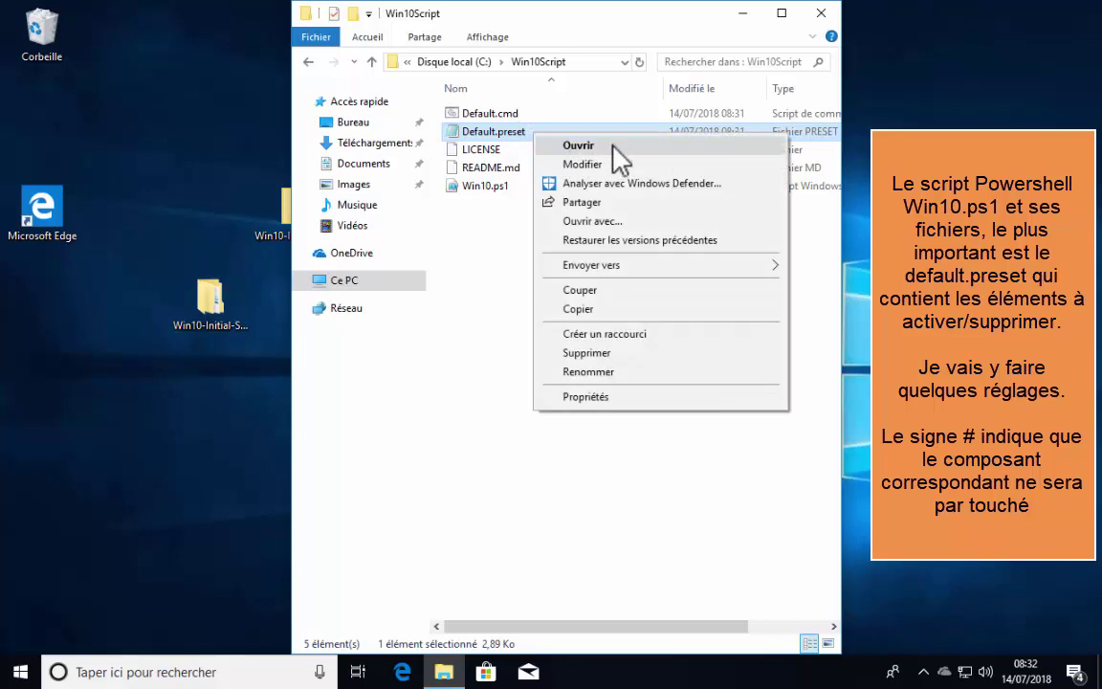
{"action": "left_click", "coordinate": [613, 146]}
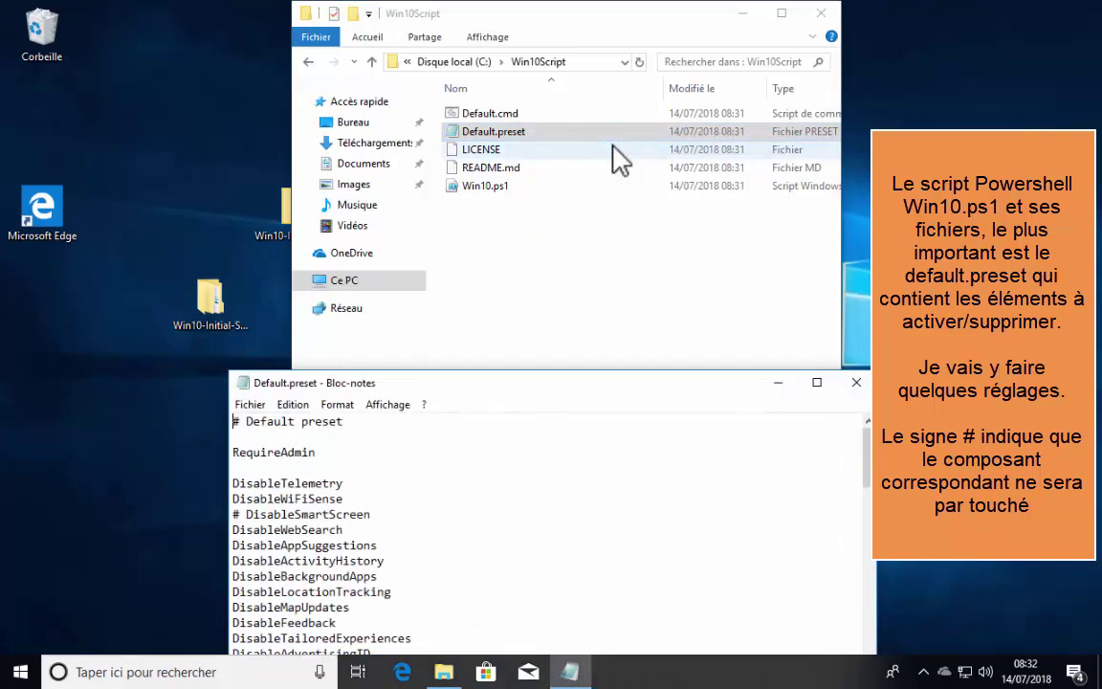
{"action": "left_click_drag", "start_coordinate": [673, 388], "coordinate": [455, 13]}
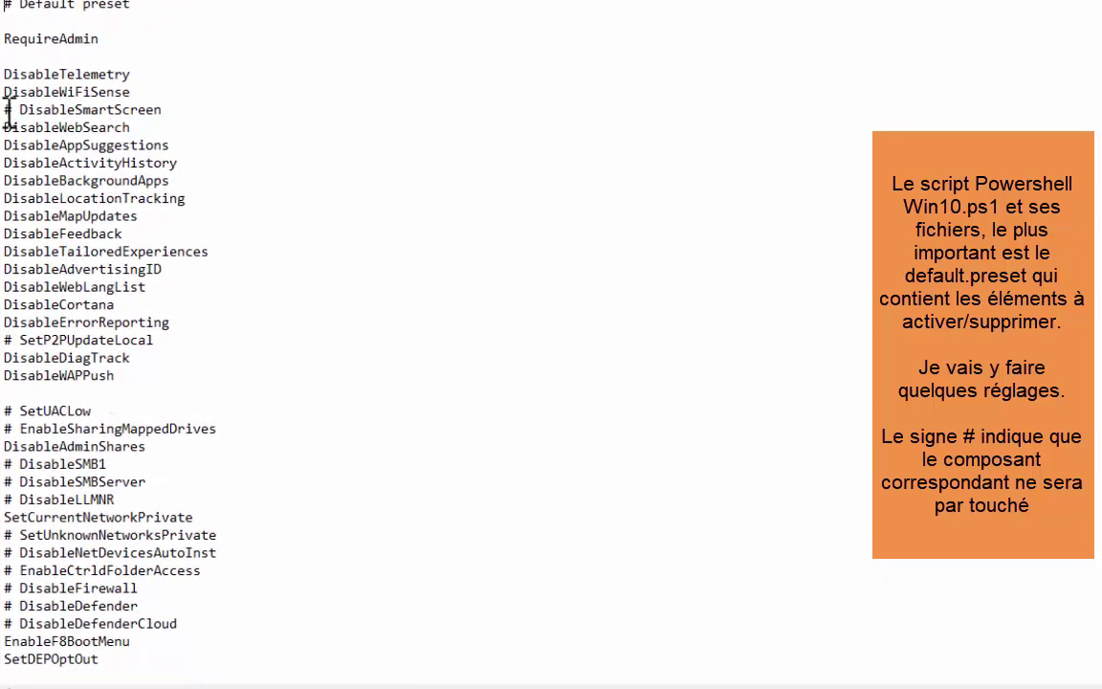
- Uncomment the DisableSmartScreen line by removing its # sign, and check the DisableCortana entry
{"action": "left_click", "coordinate": [8, 77]}
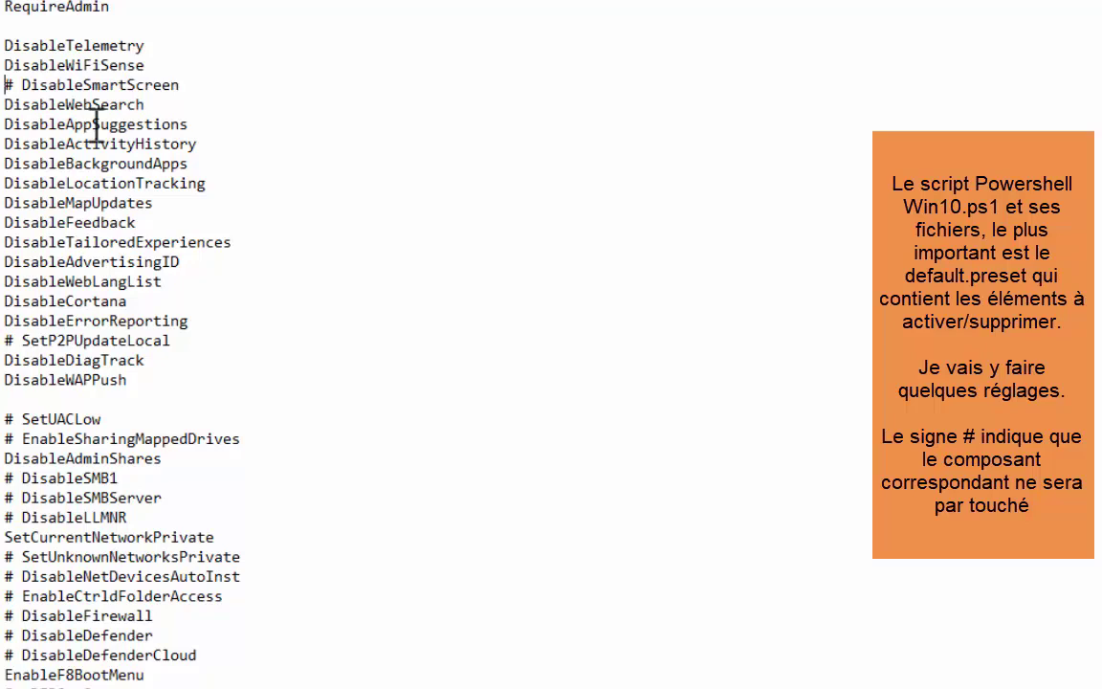
{"action": "key", "text": "Delete"}
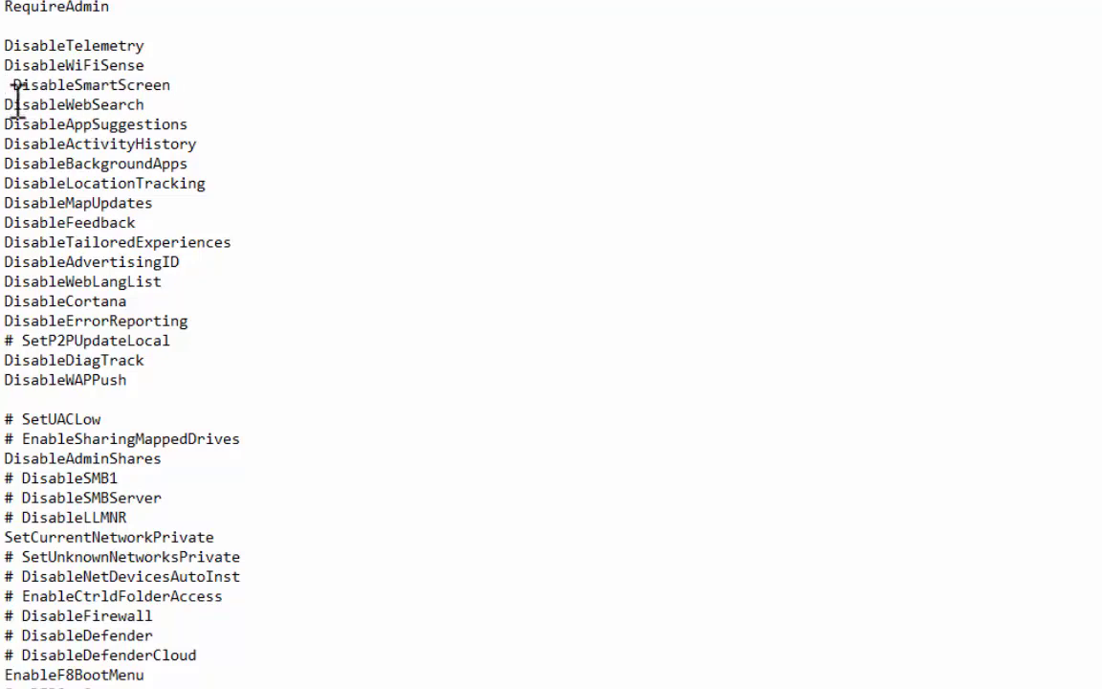
{"action": "scroll", "coordinate": [76, 360], "scroll_direction": "down", "scroll_amount": 3}
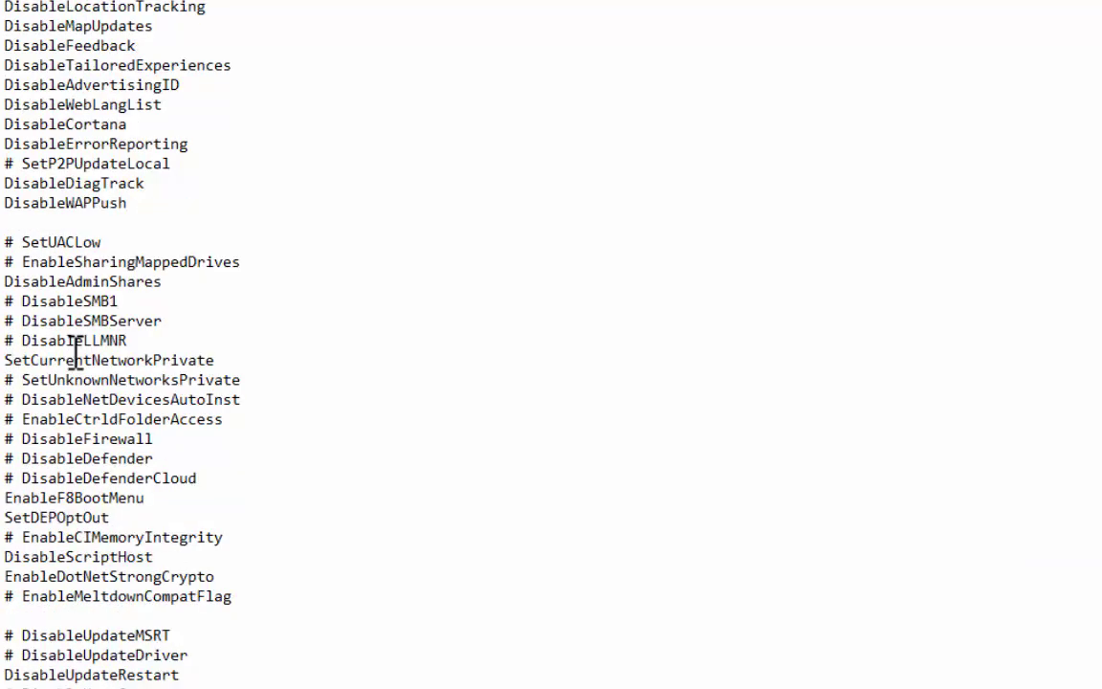
{"action": "scroll", "coordinate": [76, 352], "scroll_direction": "up", "scroll_amount": 1}
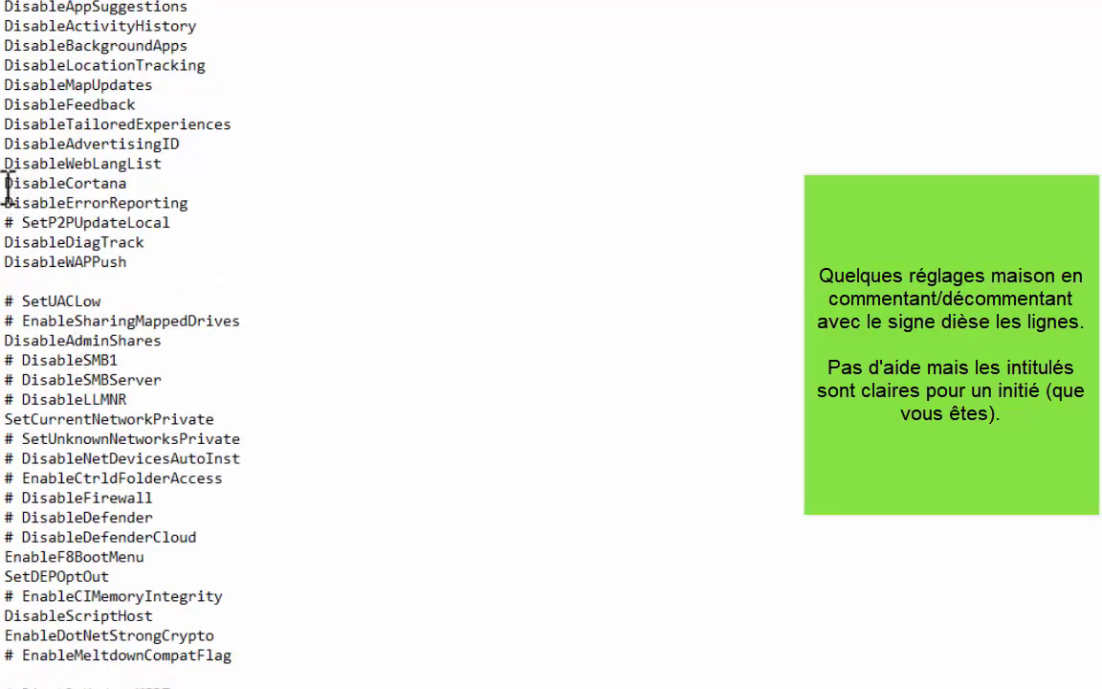
{"action": "left_click_drag", "start_coordinate": [7, 190], "coordinate": [177, 185]}
{"action": "left_click", "coordinate": [174, 184]}
- Remove the # sign from the DisableFirewall, DisableDefender and DisableDefenderCloud lines
{"action": "scroll", "coordinate": [8, 359], "scroll_direction": "down", "scroll_amount": 3}
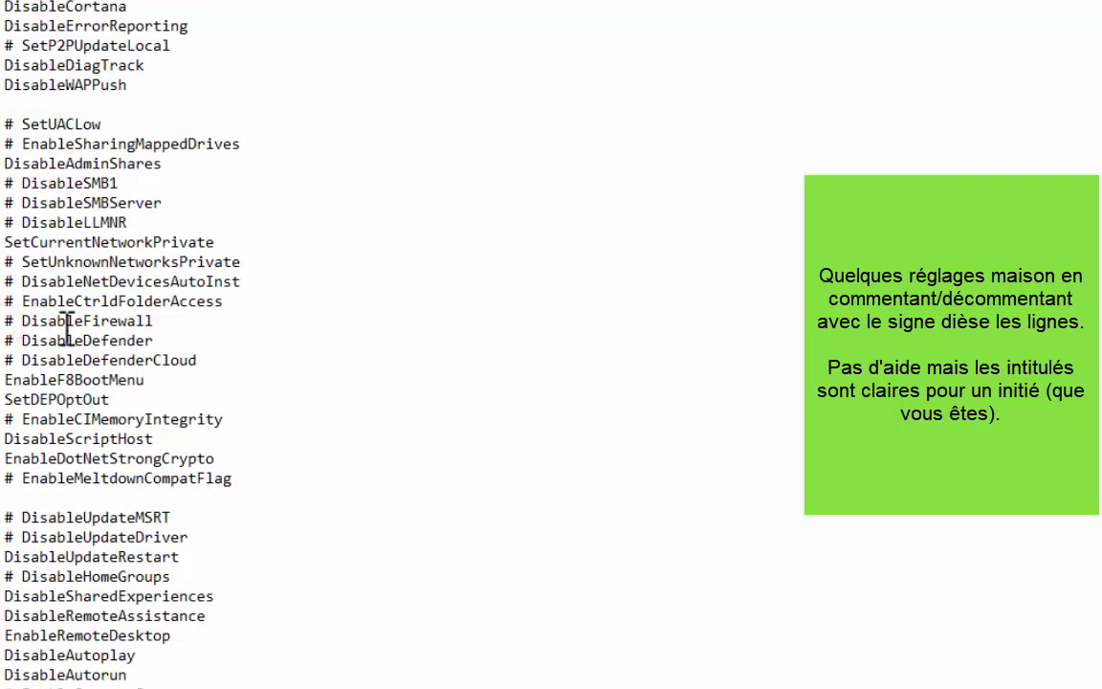
{"action": "left_click", "coordinate": [6, 322]}
{"action": "key", "text": "Delete"}
{"action": "left_click", "coordinate": [6, 341]}
{"action": "key", "text": "Delete"}
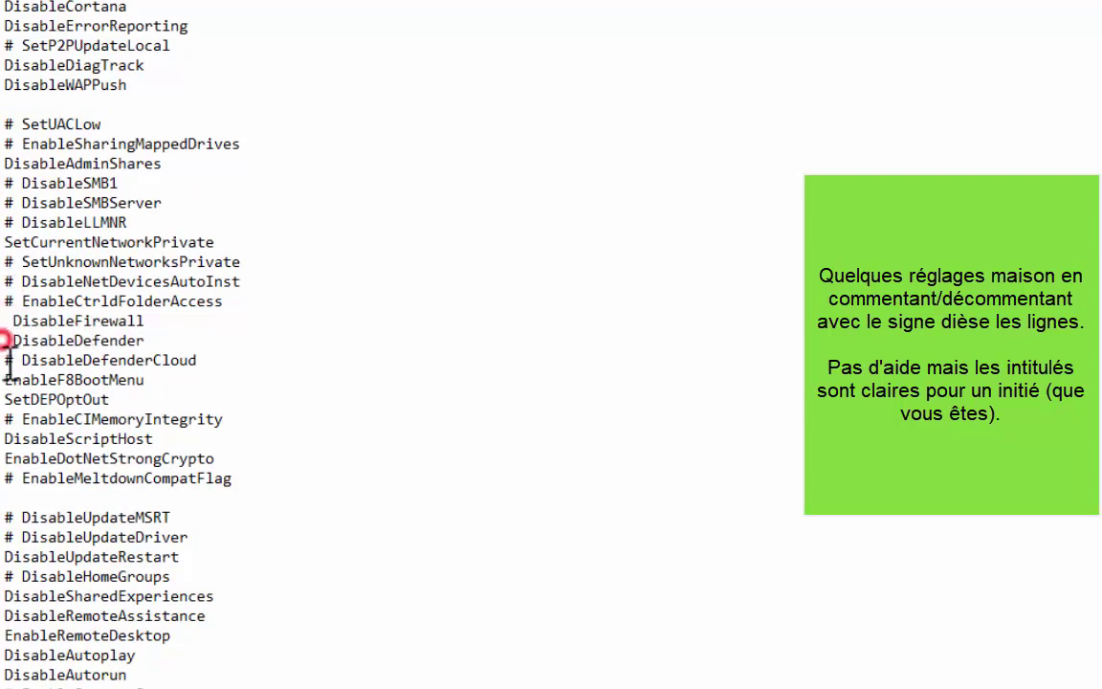
{"action": "left_click", "coordinate": [8, 361]}
{"action": "key", "text": "Delete"}
- Uncomment the DisableHomeGroups line by removing its # sign
{"action": "scroll", "coordinate": [19, 368], "scroll_direction": "down", "scroll_amount": 4}
{"action": "left_click", "coordinate": [5, 342]}
{"action": "key", "text": "Delete"}
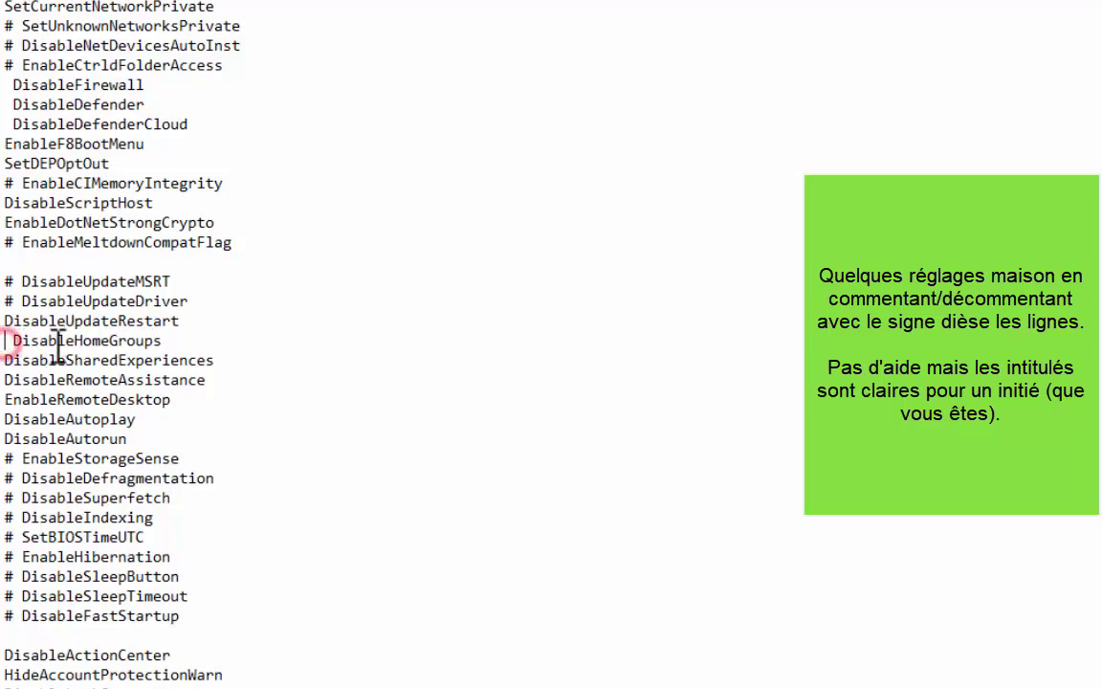
{"action": "left_click_drag", "start_coordinate": [58, 342], "coordinate": [176, 341]}
{"action": "left_click", "coordinate": [177, 341]}
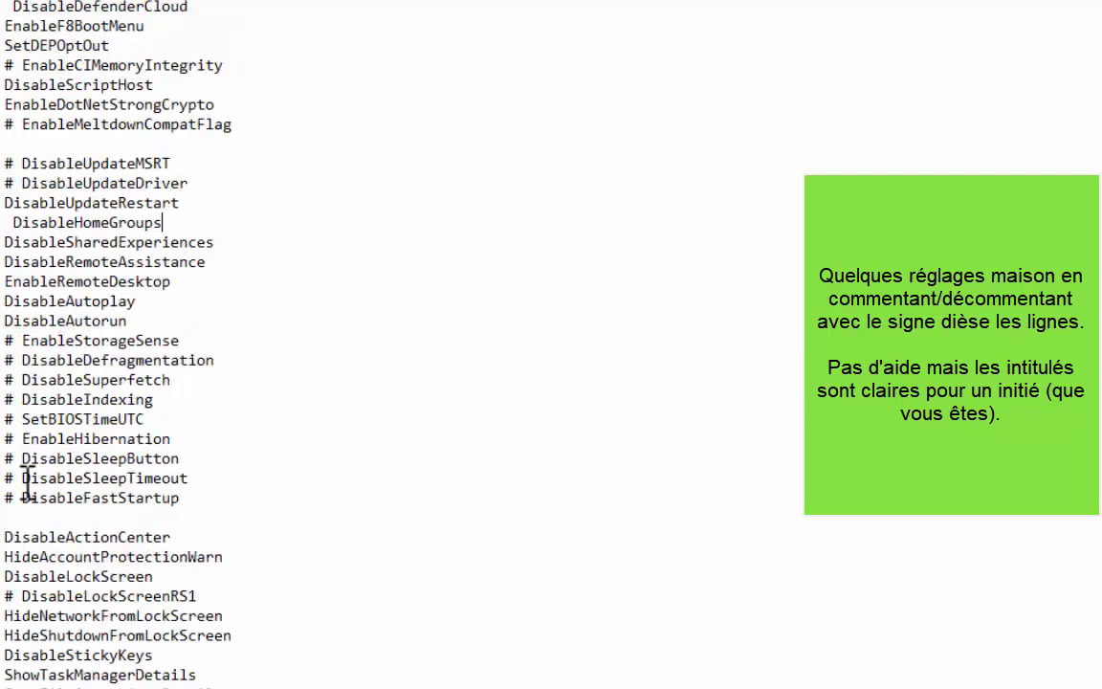
- Remove the # sign from the DisableDefragmentation, DisableSuperfetch, DisableIndexing, EnableHibernation and DisableFastStartup lines
{"action": "left_click", "coordinate": [5, 360]}
{"action": "key", "text": "Delete"}
{"action": "left_click", "coordinate": [5, 380]}
{"action": "key", "text": "Delete"}
{"action": "left_click", "coordinate": [5, 399]}
{"action": "key", "text": "Delete"}
{"action": "left_click", "coordinate": [5, 438]}
{"action": "key", "text": "Delete"}
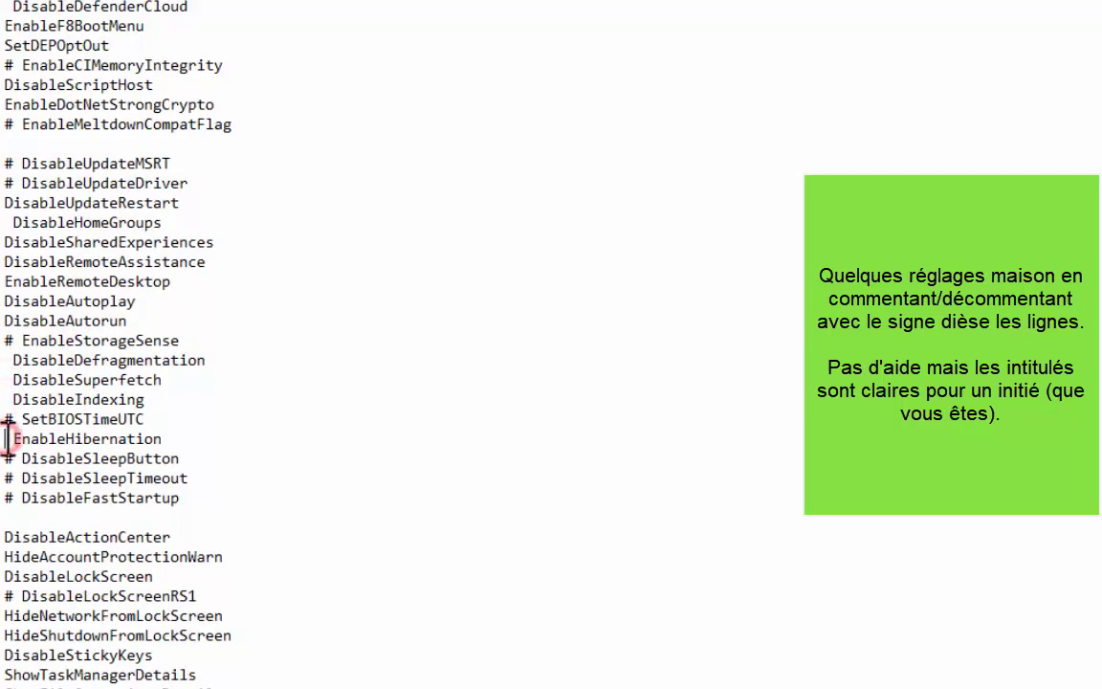
{"action": "scroll", "coordinate": [10, 444], "scroll_direction": "down", "scroll_amount": 3}
{"action": "left_click", "coordinate": [5, 320]}
{"action": "key", "text": "Delete"}
- Remove the # sign from the Hide3DObjectsFromExplorer and DisableThumbnails lines
{"action": "scroll", "coordinate": [45, 538], "scroll_direction": "down", "scroll_amount": 4}
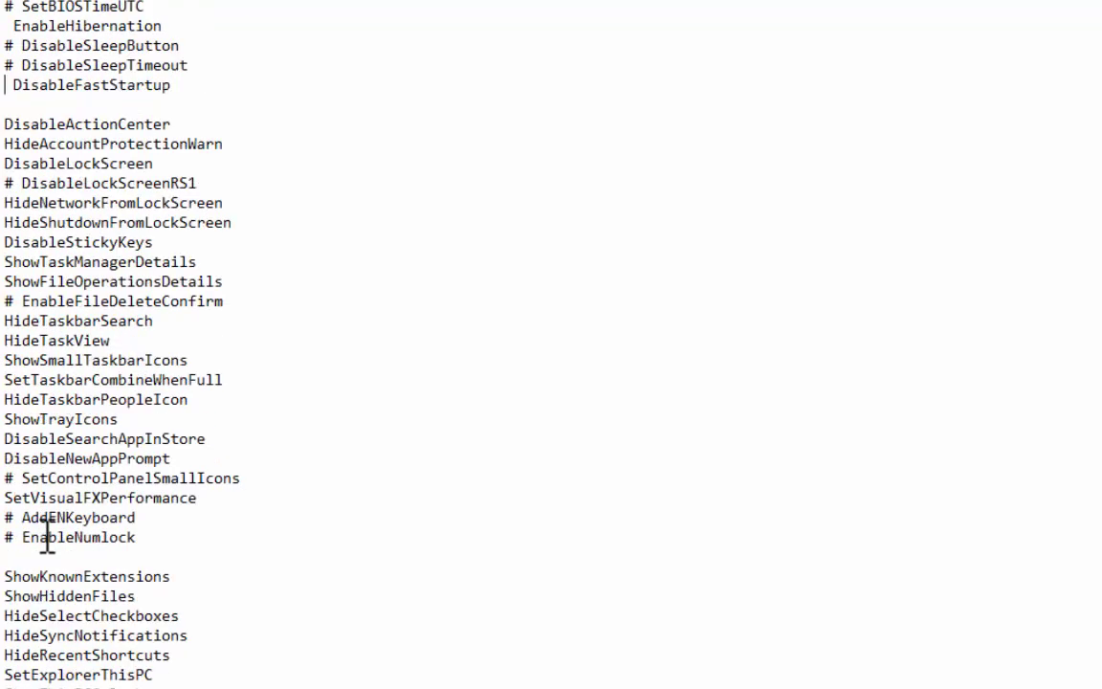
{"action": "scroll", "coordinate": [47, 529], "scroll_direction": "down", "scroll_amount": 8}
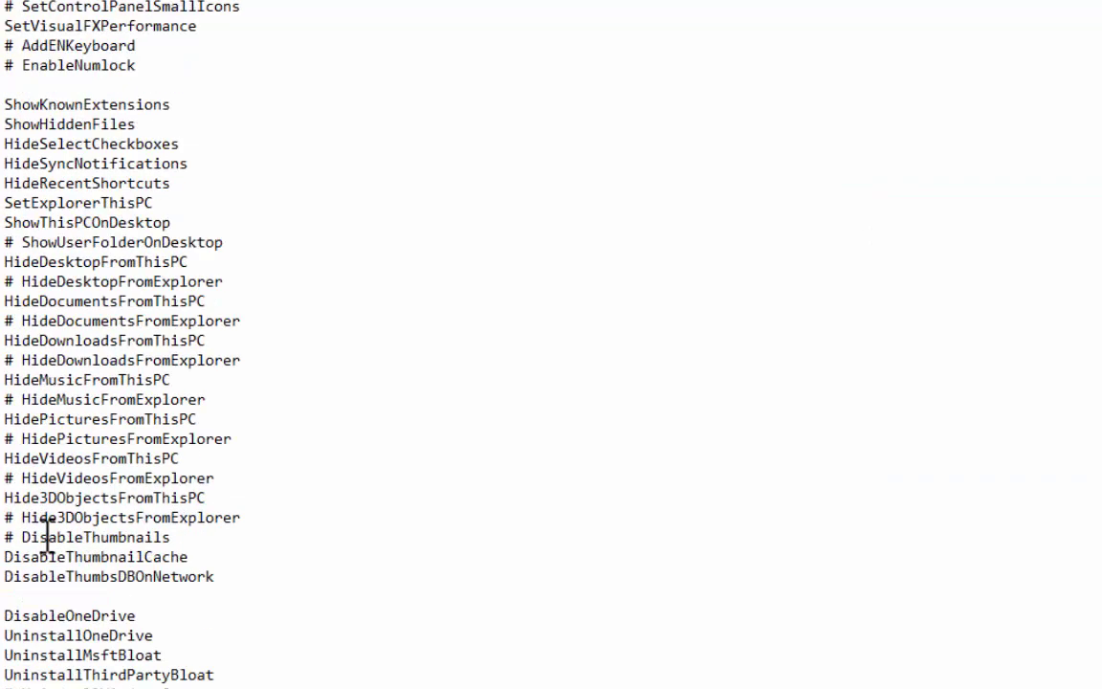
{"action": "left_click", "coordinate": [5, 518]}
{"action": "key", "text": "Delete"}
{"action": "left_click", "coordinate": [5, 537]}
{"action": "key", "text": "Delete"}
- Remove the # sign from the UninstallWindowsStore, UninstallMediaPlayer and UninstallInternetExplorer lines
{"action": "scroll", "coordinate": [6, 537], "scroll_direction": "down", "scroll_amount": 2}
{"action": "scroll", "coordinate": [6, 531], "scroll_direction": "down", "scroll_amount": 3}
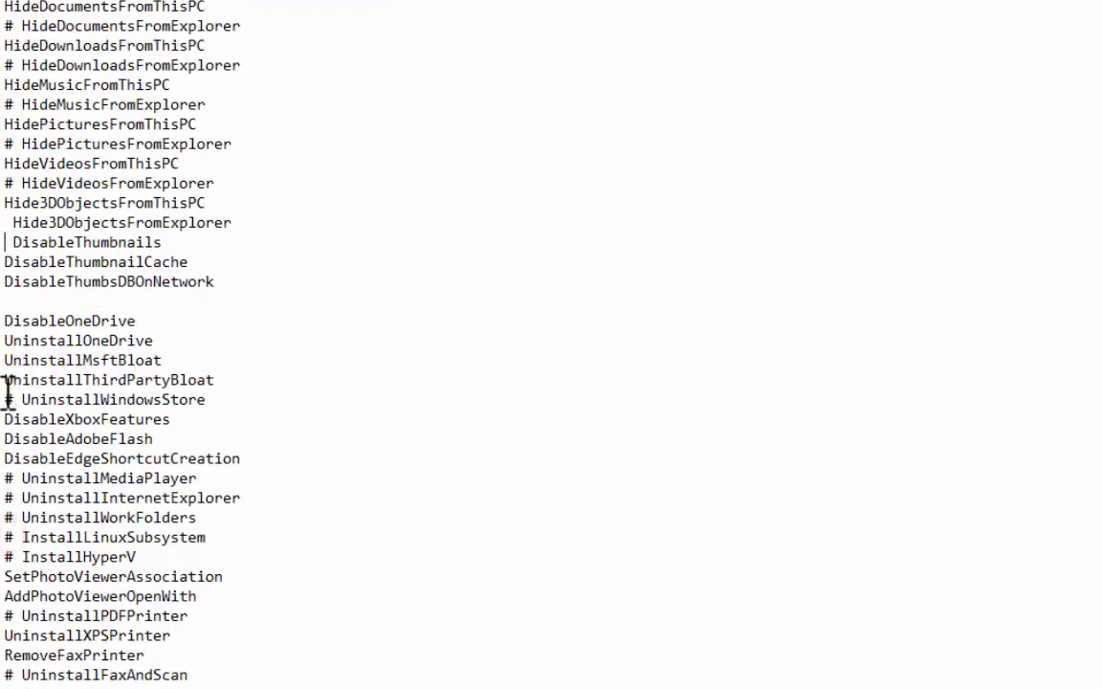
{"action": "left_click", "coordinate": [5, 398]}
{"action": "key", "text": "Delete"}
{"action": "left_click", "coordinate": [5, 478]}
{"action": "key", "text": "Delete"}
{"action": "left_click", "coordinate": [6, 498]}
{"action": "key", "text": "Delete"}
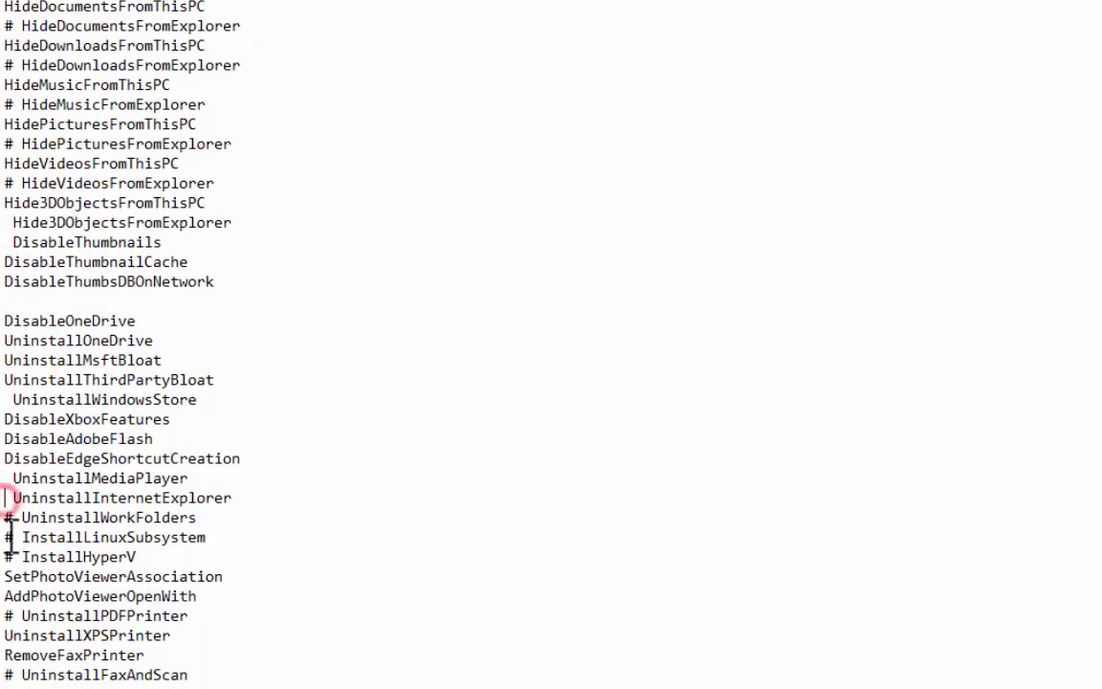
- Remove the # sign from the UninstallPDFPrinter and UninstallFaxAndScan lines
{"action": "scroll", "coordinate": [10, 522], "scroll_direction": "down", "scroll_amount": 2}
{"action": "left_click", "coordinate": [5, 497]}
{"action": "key", "text": "Delete"}
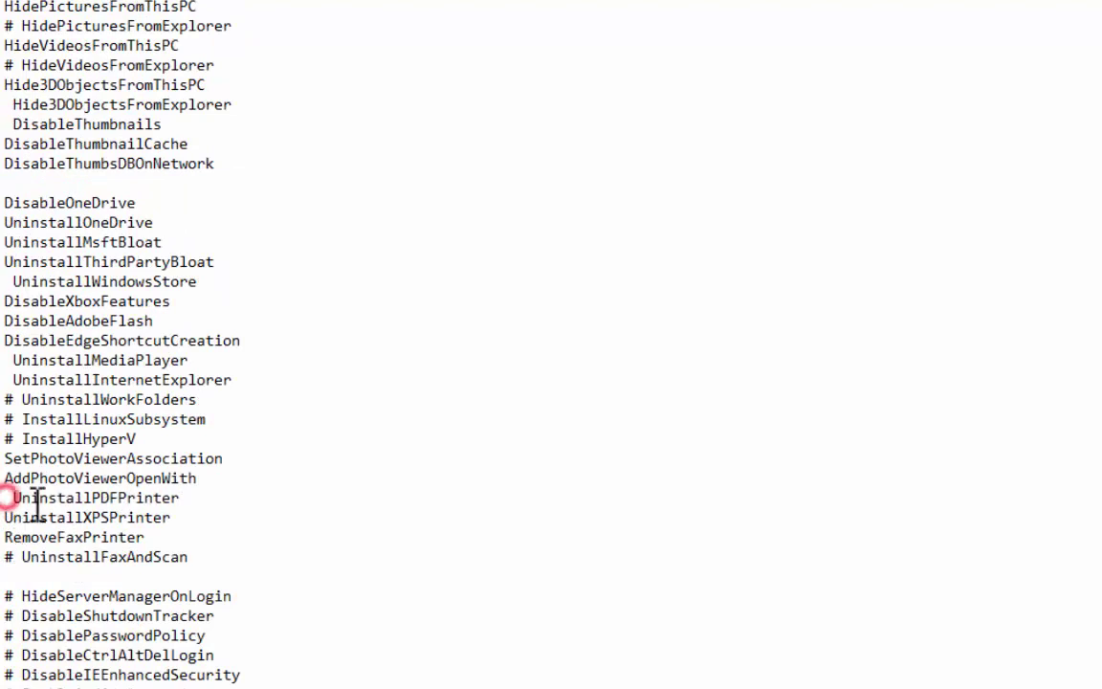
{"action": "left_click", "coordinate": [5, 557]}
{"action": "key", "text": "Delete"}
{"action": "scroll", "coordinate": [111, 522], "scroll_direction": "down", "scroll_amount": 1}
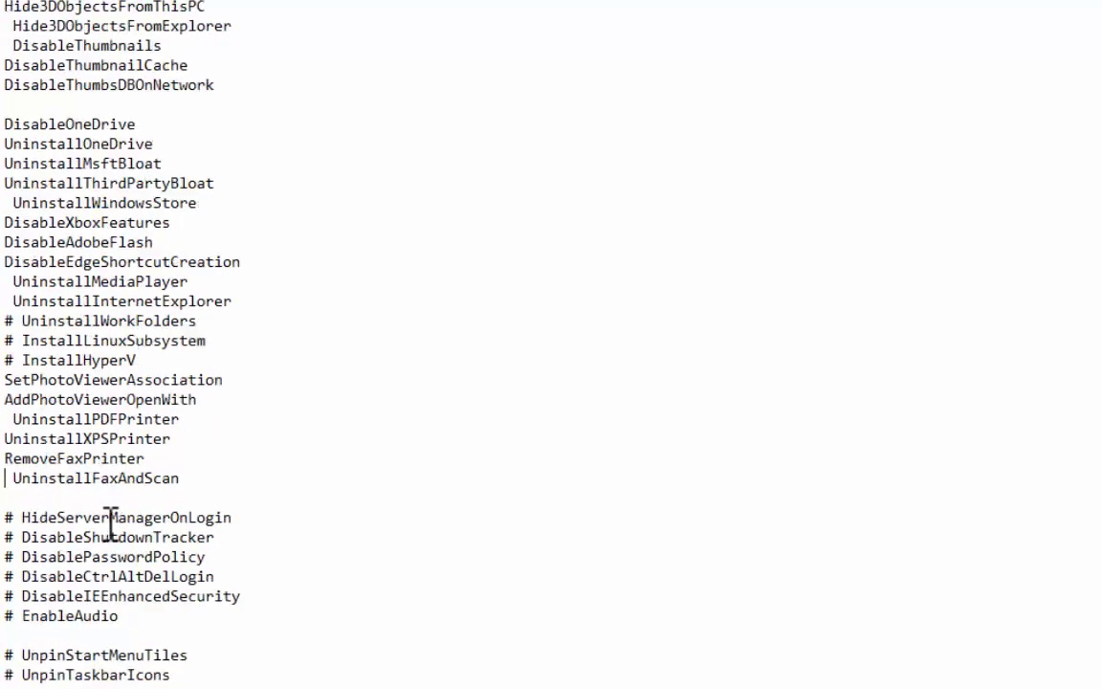
- Uncomment the EnableNumlock line, just below AddENKeyboard, by removing its # sign
{"action": "scroll", "coordinate": [111, 522], "scroll_direction": "up", "scroll_amount": 12}
{"action": "left_click", "coordinate": [6, 282]}
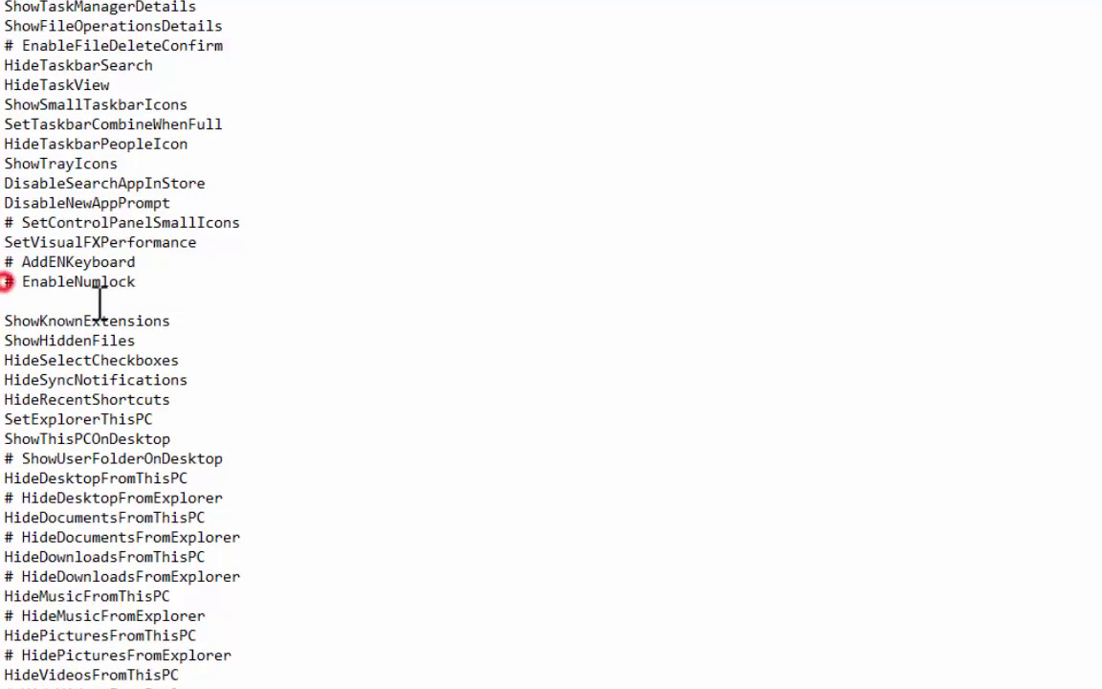
{"action": "key", "text": "Delete"}
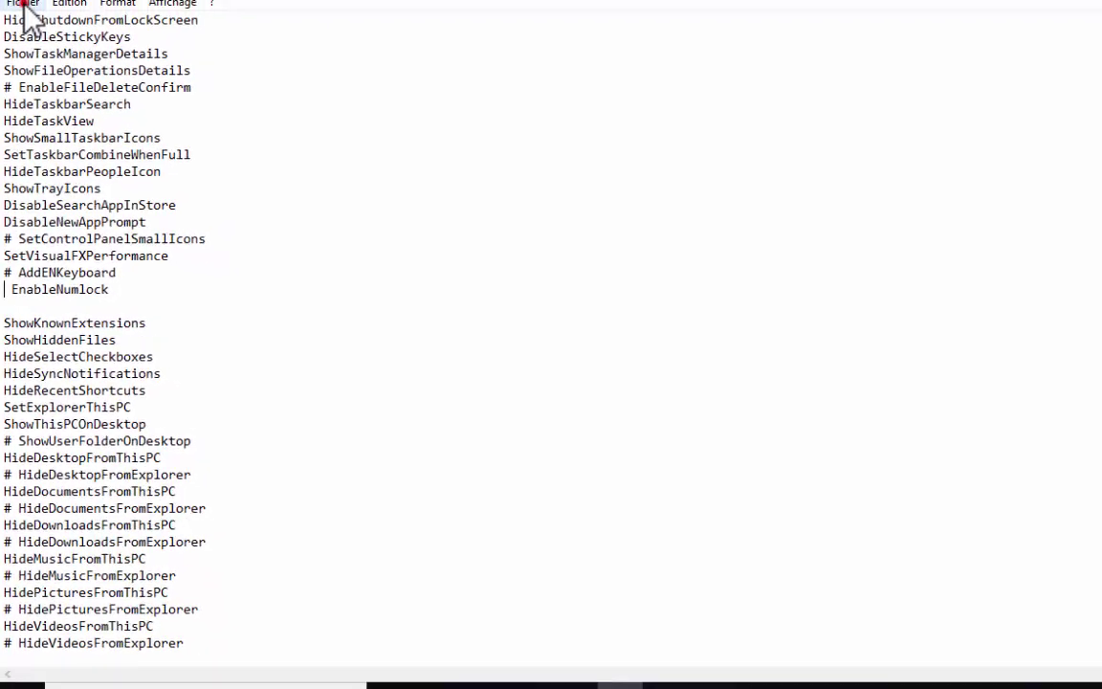
- Start saving the edited preset as a new file and choose the C:\Win10Script folder as its location
{"action": "left_click", "coordinate": [21, 28]}
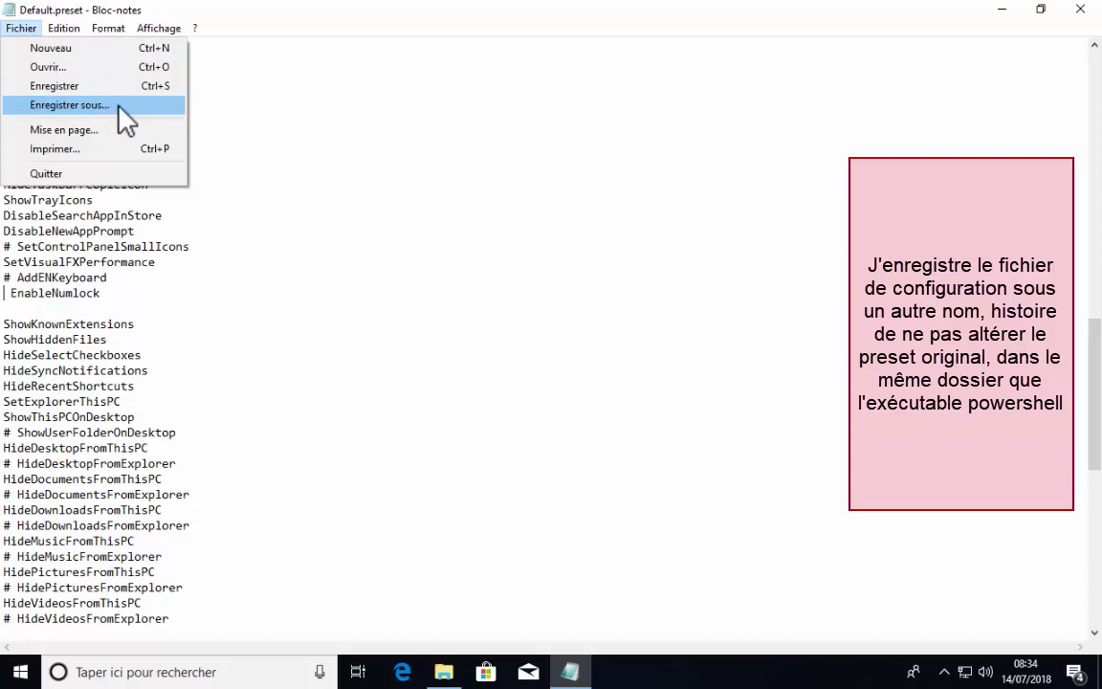
{"action": "left_click", "coordinate": [119, 106]}
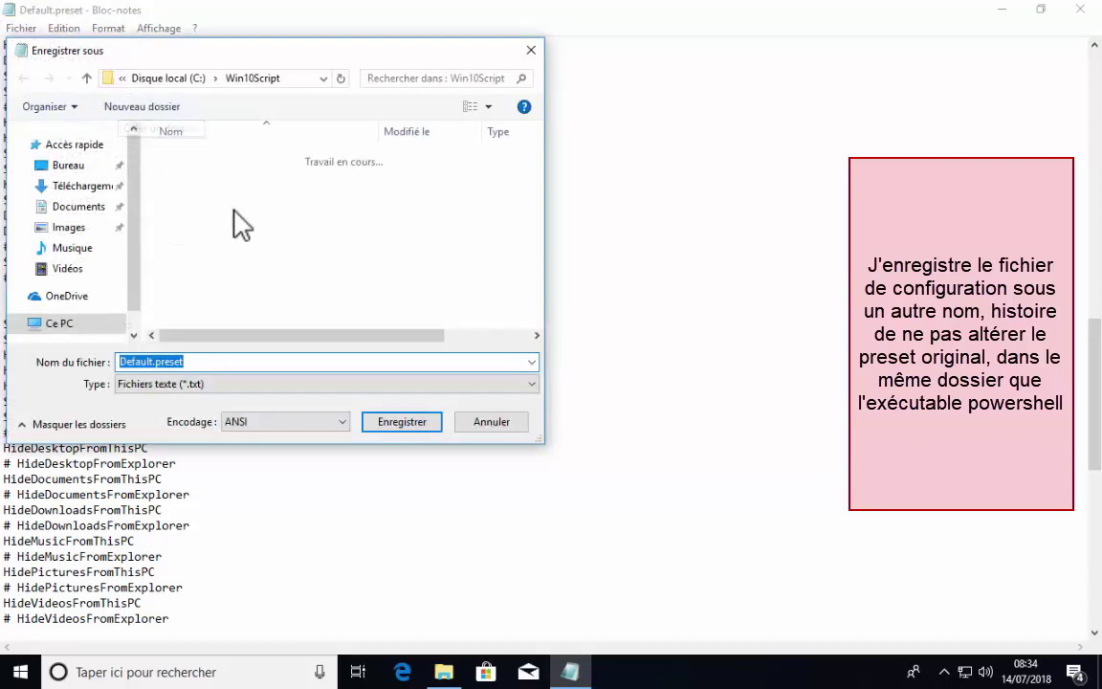
{"action": "left_click", "coordinate": [55, 330]}
{"action": "scroll", "coordinate": [260, 283], "scroll_direction": "down", "scroll_amount": 3}
{"action": "double_click", "coordinate": [259, 278]}
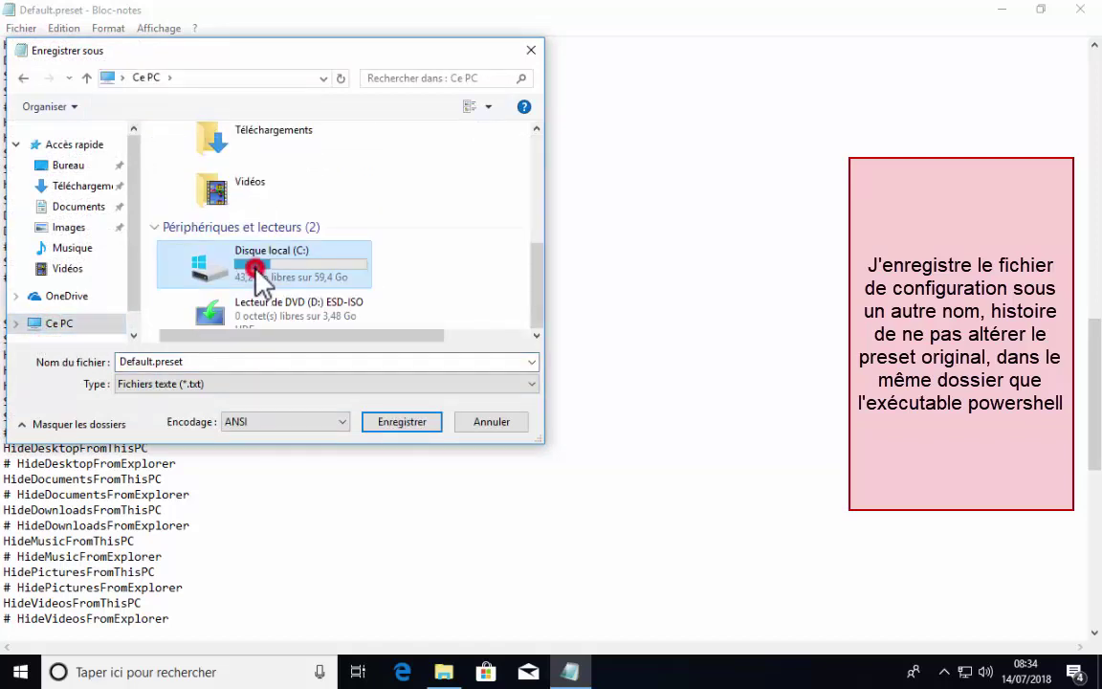
{"action": "left_click", "coordinate": [196, 230]}
{"action": "double_click", "coordinate": [198, 232]}
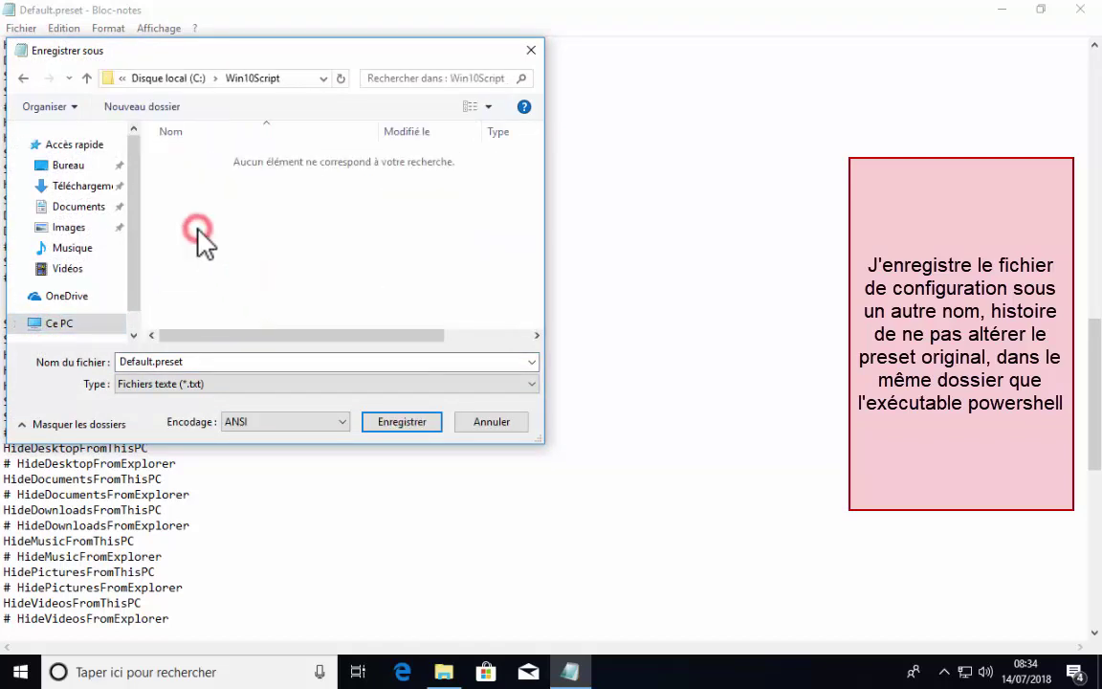
- Name the new preset file tweaks.txt and save it
{"action": "double_click", "coordinate": [221, 362]}
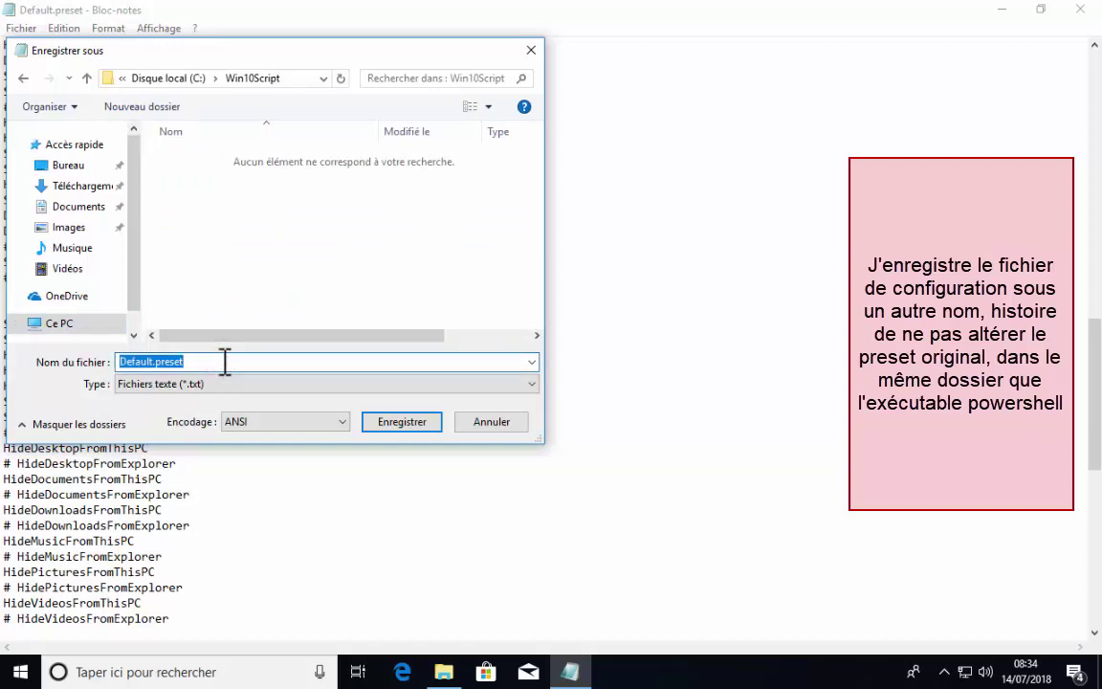
{"action": "type", "text": "twea"}
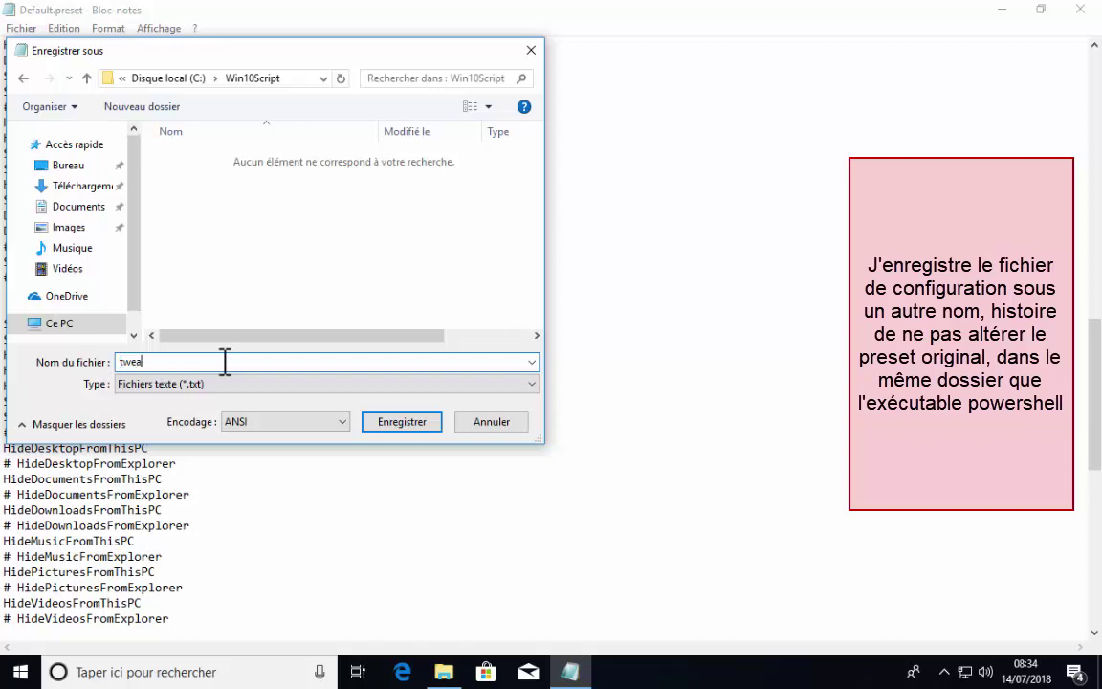
{"action": "type", "text": "k.txt"}
{"action": "key", "text": "Left"}
{"action": "key", "text": "Left"}
{"action": "key", "text": "Left"}
{"action": "key", "text": "Left"}
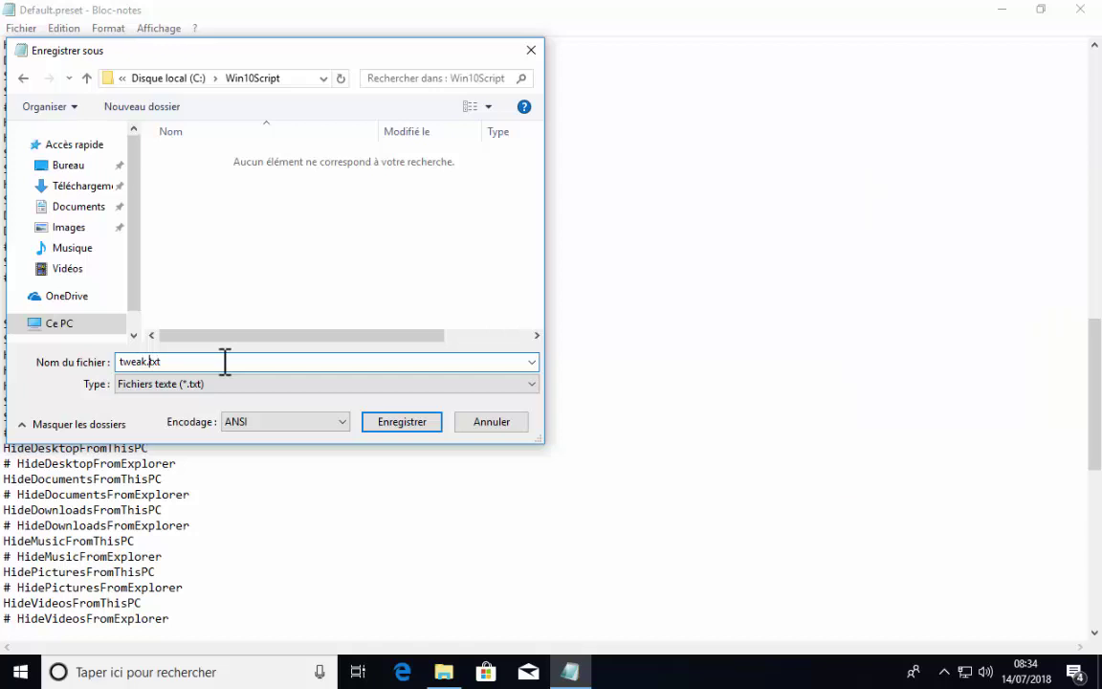
{"action": "type", "text": "s"}
{"action": "key", "text": "Right"}
{"action": "key", "text": "Right"}
{"action": "key", "text": "Right"}
{"action": "key", "text": "Right"}
{"action": "key", "text": "Return"}
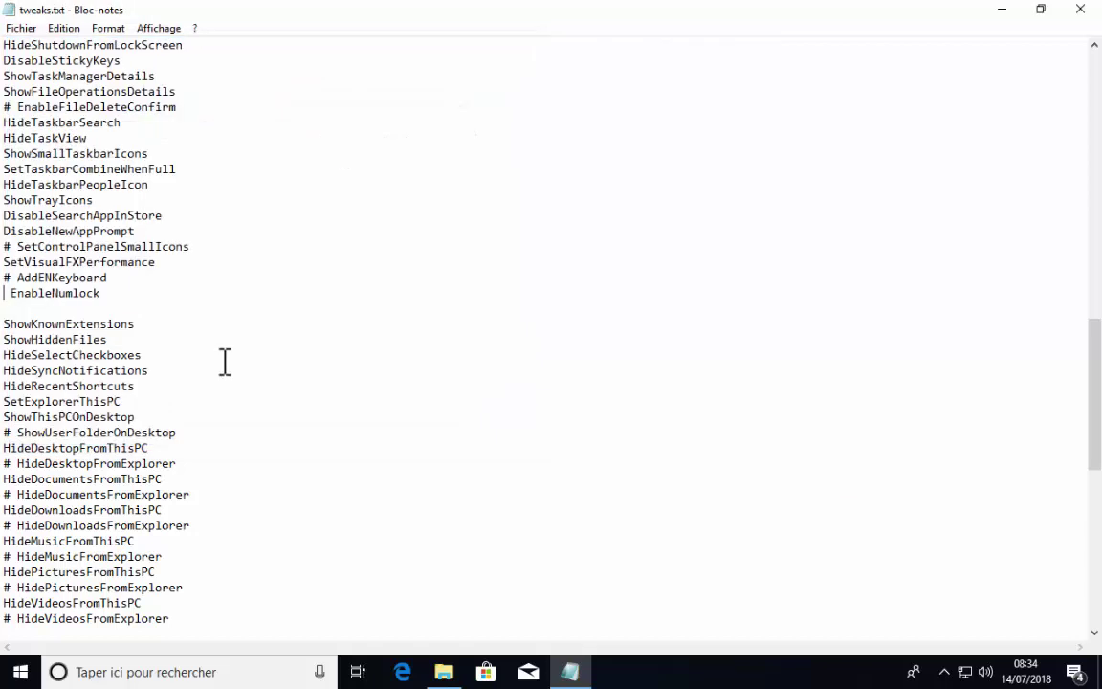
- Close the preset and the Win10Script folder window, and move the Win10-Initial-Setup-Script archive and extracted folder from the desktop to the Recycle Bin
{"action": "left_click", "coordinate": [1082, 11]}
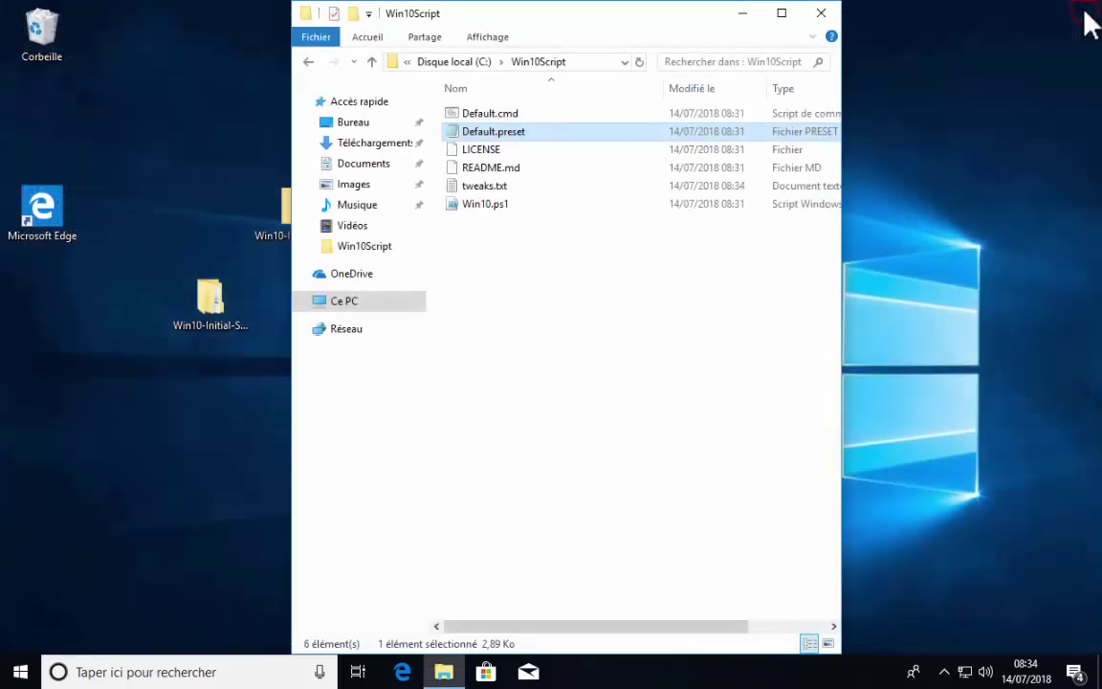
{"action": "left_click", "coordinate": [821, 16]}
{"action": "left_click", "coordinate": [55, 561]}
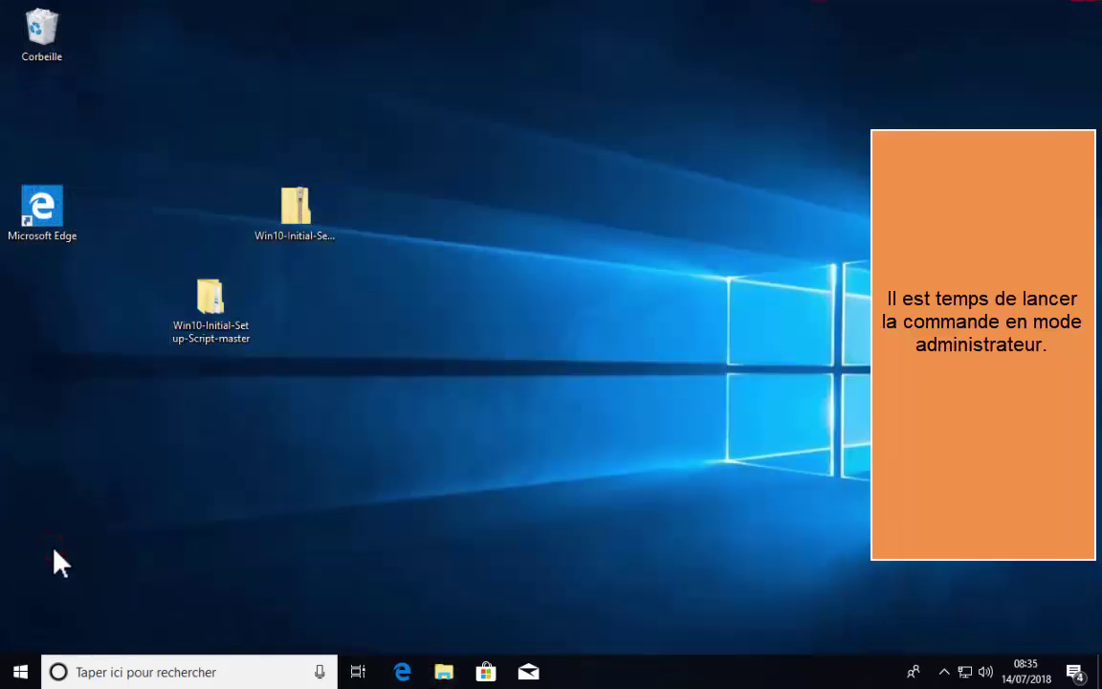
{"action": "left_click_drag", "start_coordinate": [296, 206], "coordinate": [44, 36]}
{"action": "left_click_drag", "start_coordinate": [201, 292], "coordinate": [41, 27]}
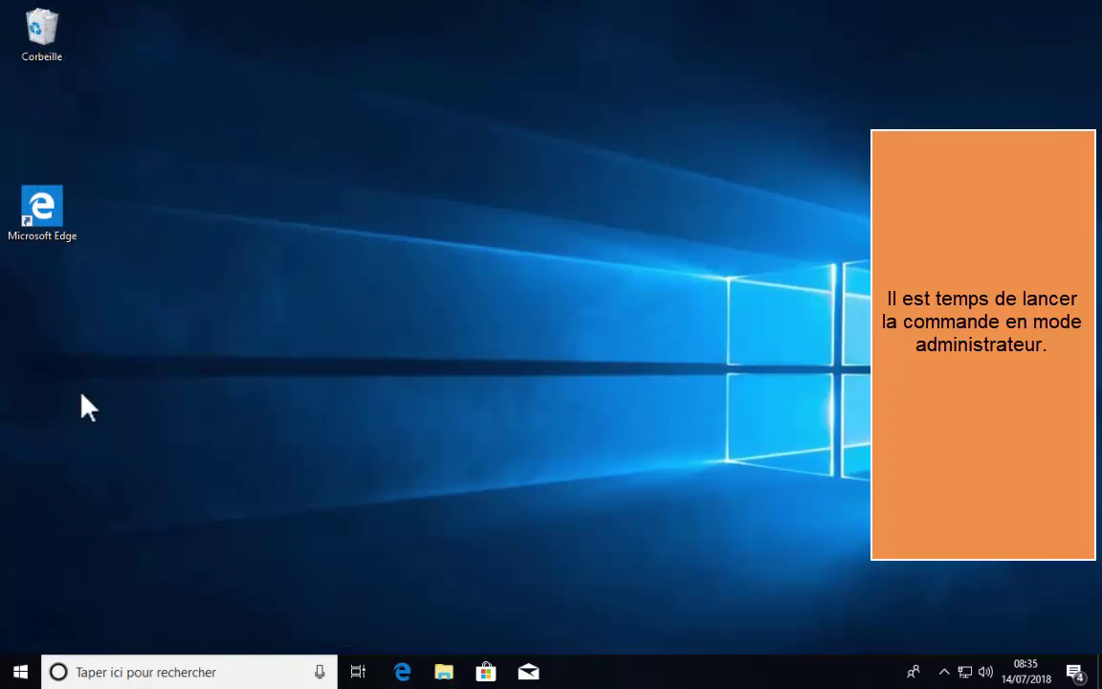
- Open Command Prompt as administrator, allowing it to make changes, and stretch its window across the full width of the screen
{"action": "left_click", "coordinate": [21, 673]}
{"action": "type", "text": "c"}
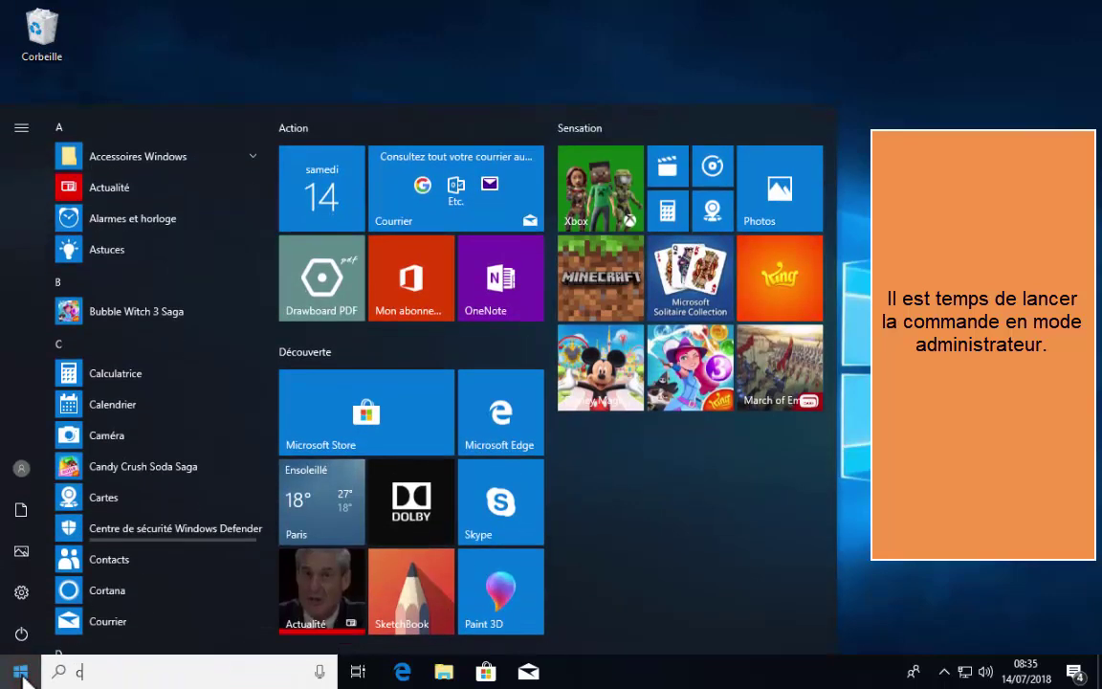
{"action": "type", "text": "md"}
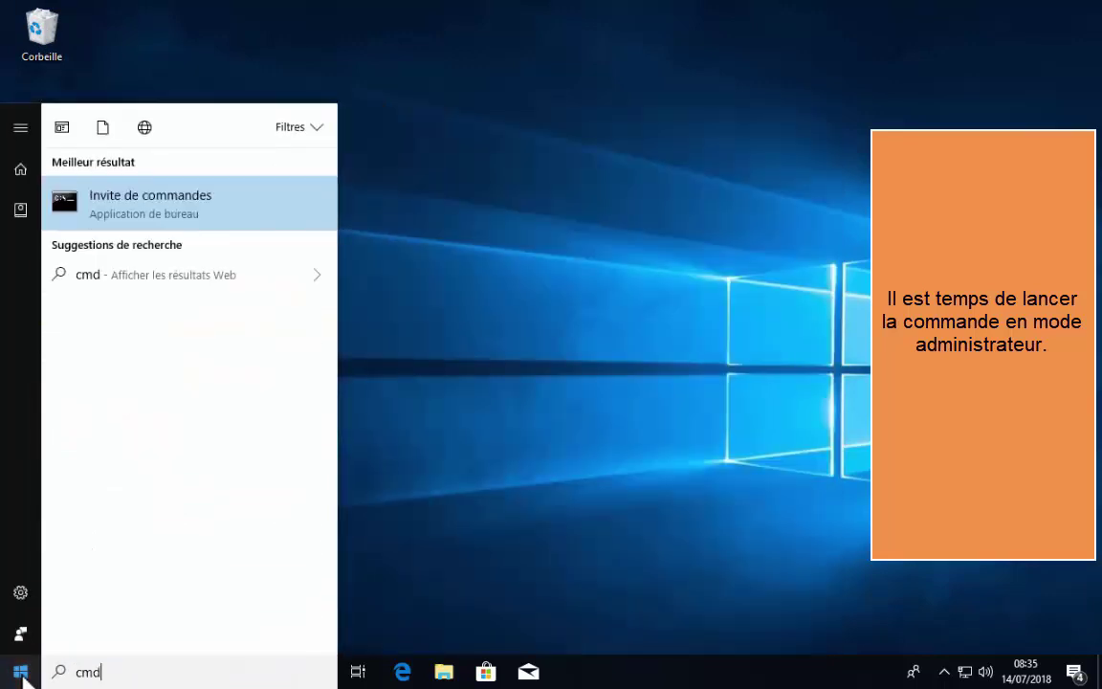
{"action": "right_click", "coordinate": [282, 220]}
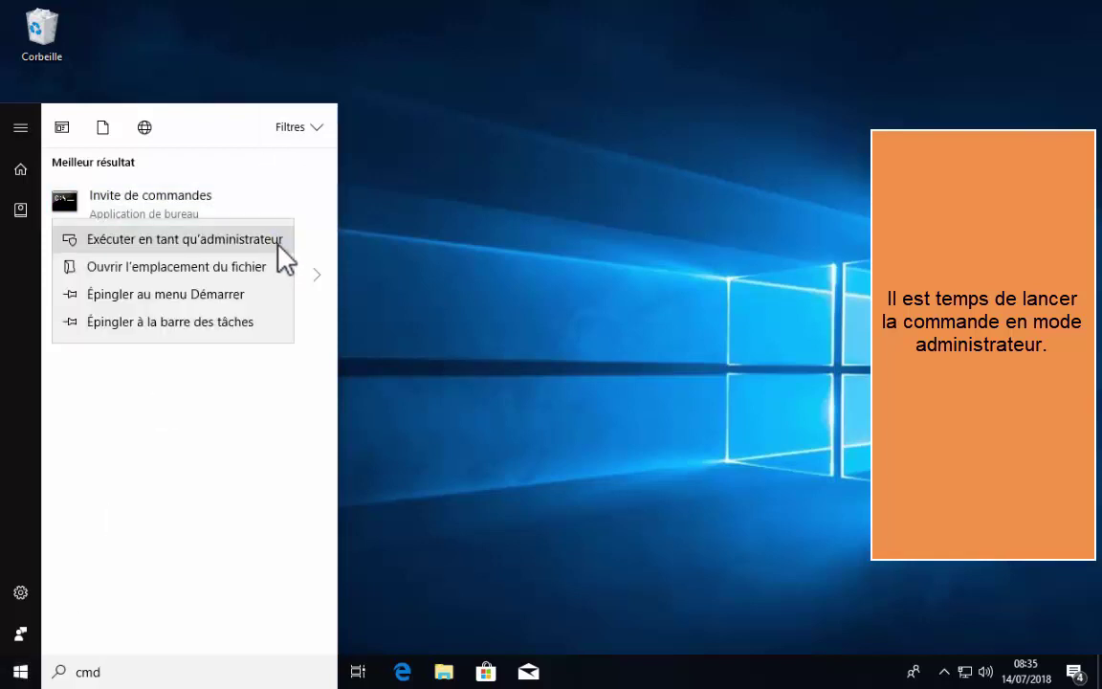
{"action": "left_click", "coordinate": [284, 251]}
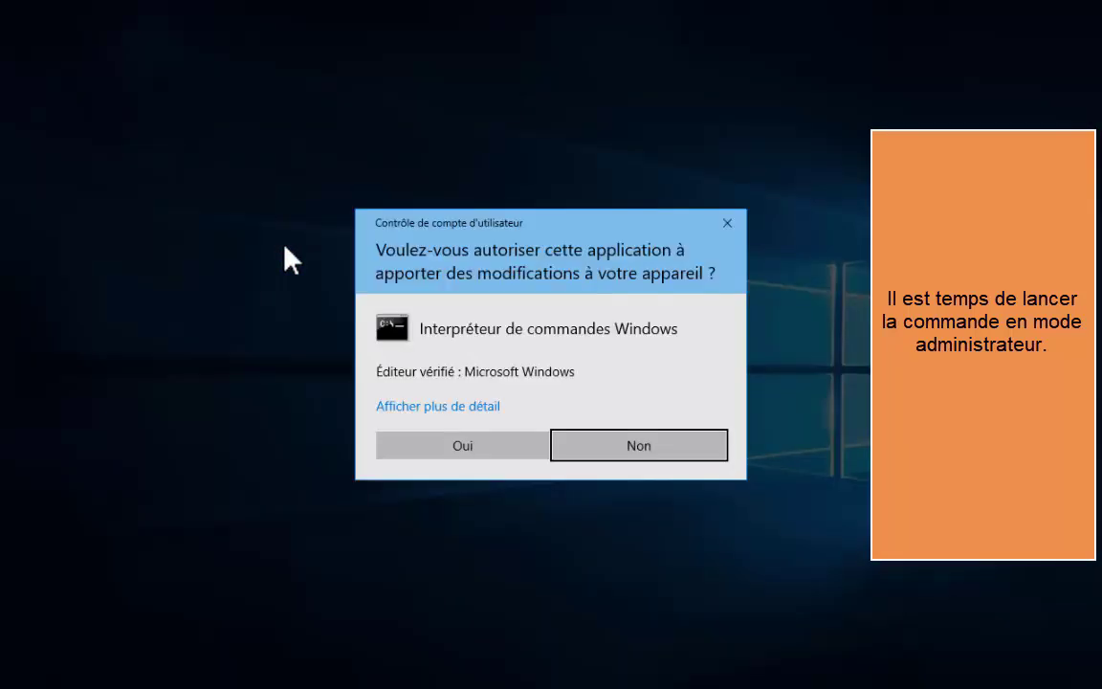
{"action": "left_click", "coordinate": [504, 450]}
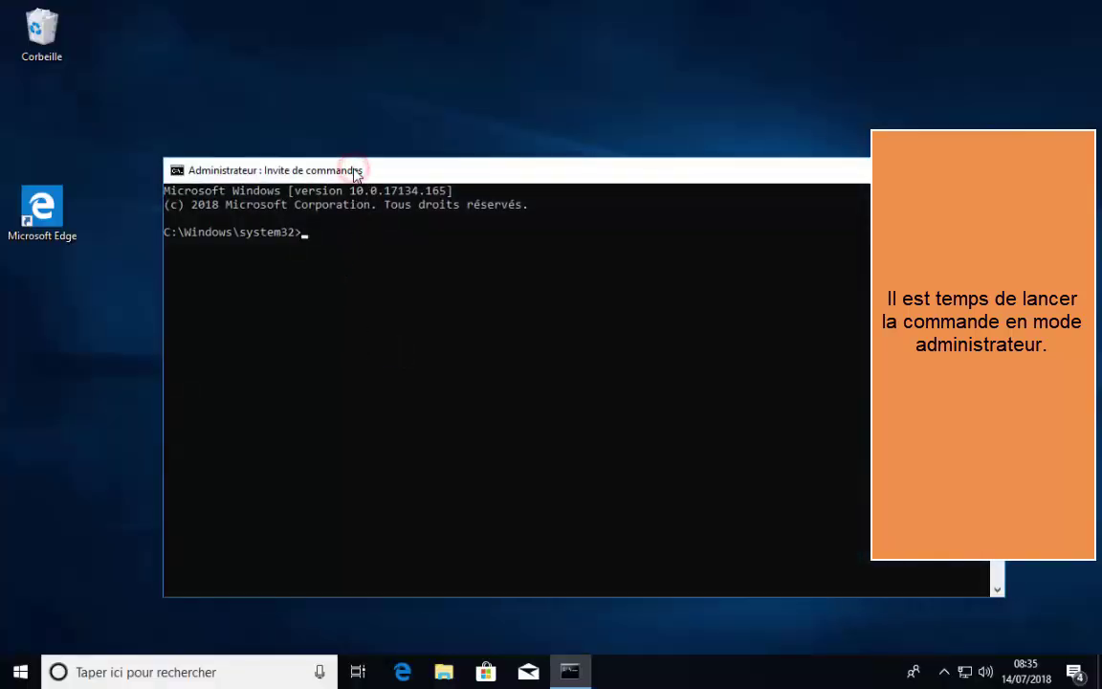
{"action": "left_click_drag", "start_coordinate": [353, 169], "coordinate": [8, 275]}
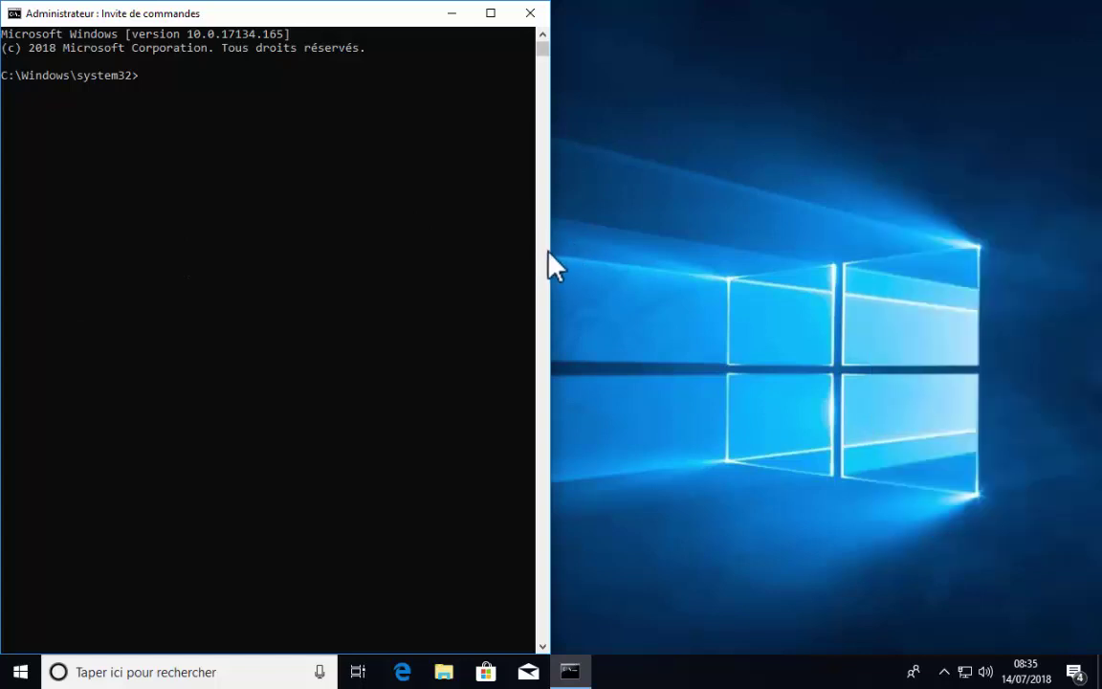
{"action": "left_click_drag", "start_coordinate": [550, 246], "coordinate": [1093, 232]}
- Change to the root of C: with cd \ and from there into the Win10Script folder
{"action": "left_click", "coordinate": [269, 89]}
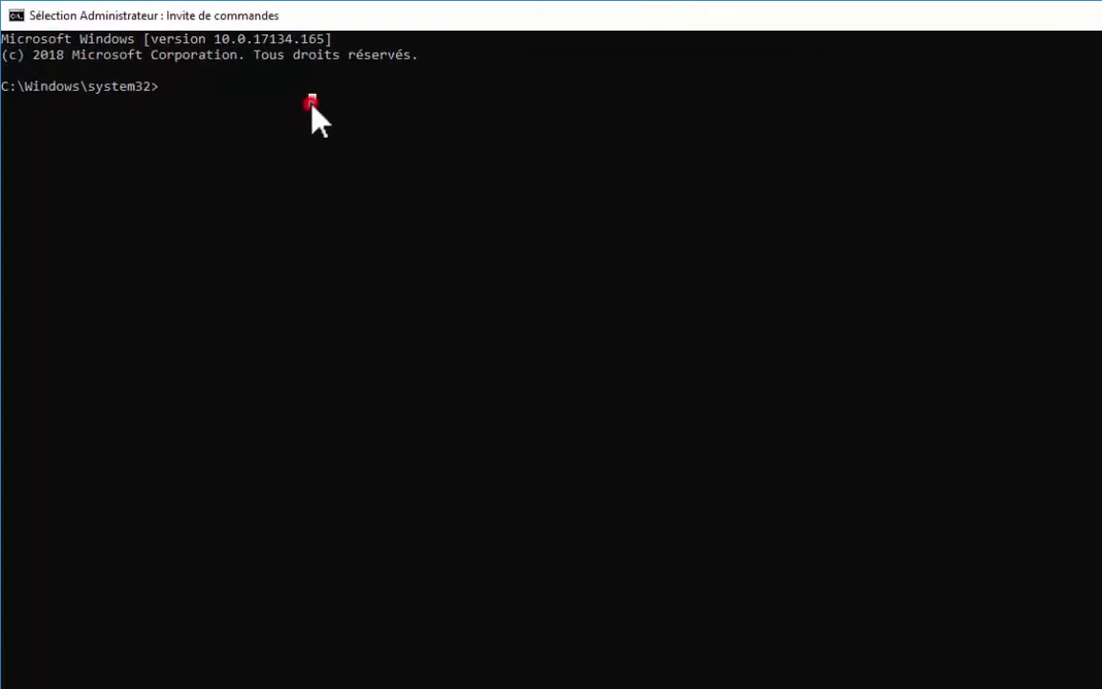
{"action": "left_click", "coordinate": [140, 75]}
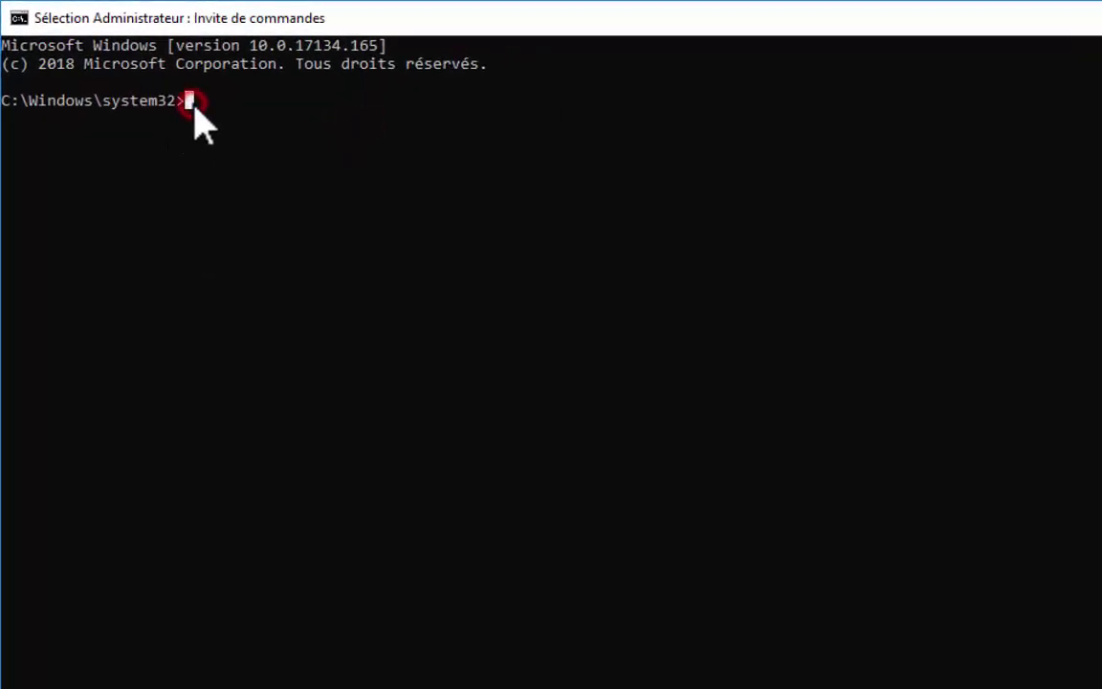
{"action": "type", "text": "c"}
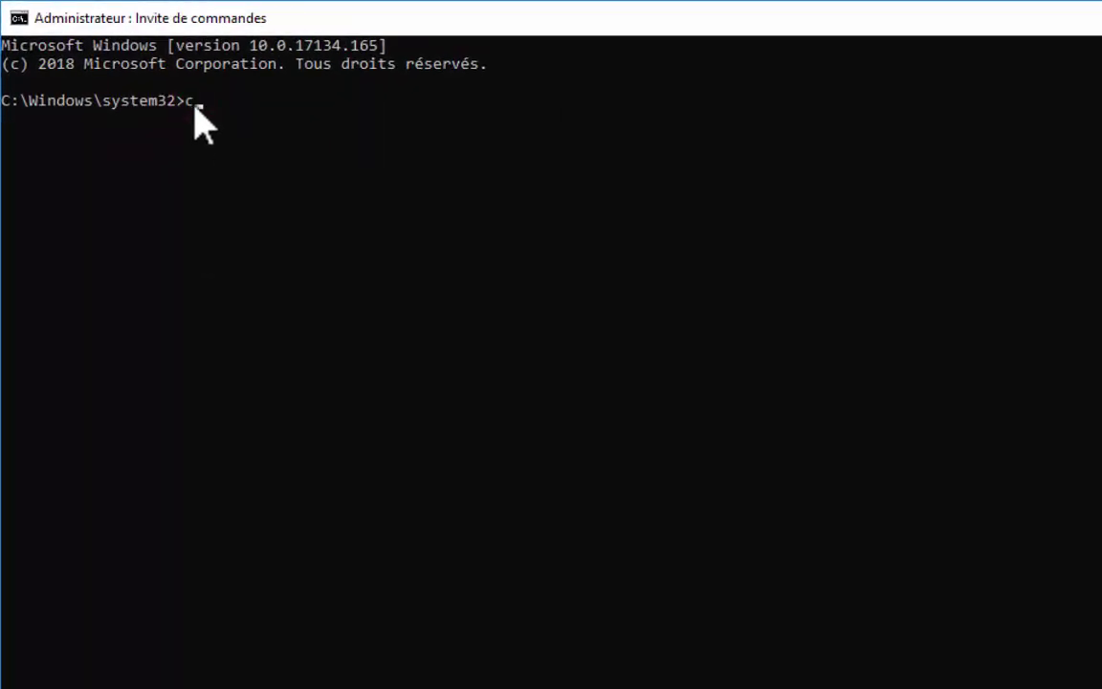
{"action": "type", "text": "d \\"}
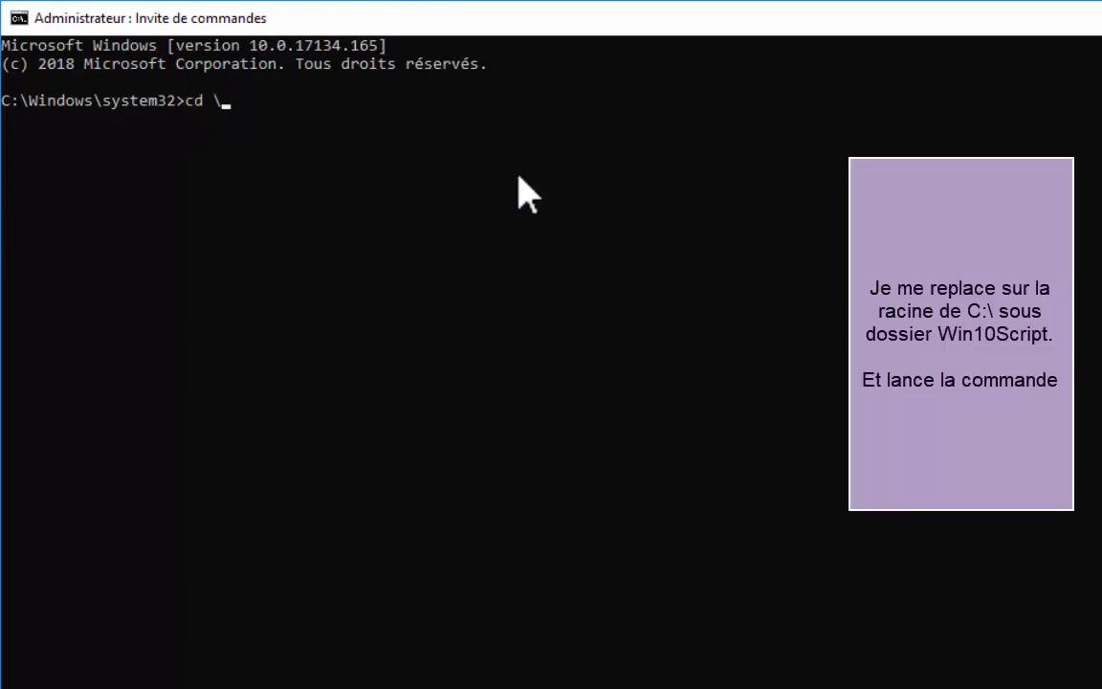
{"action": "key", "text": "Return"}
{"action": "type", "text": "cd Win10"}
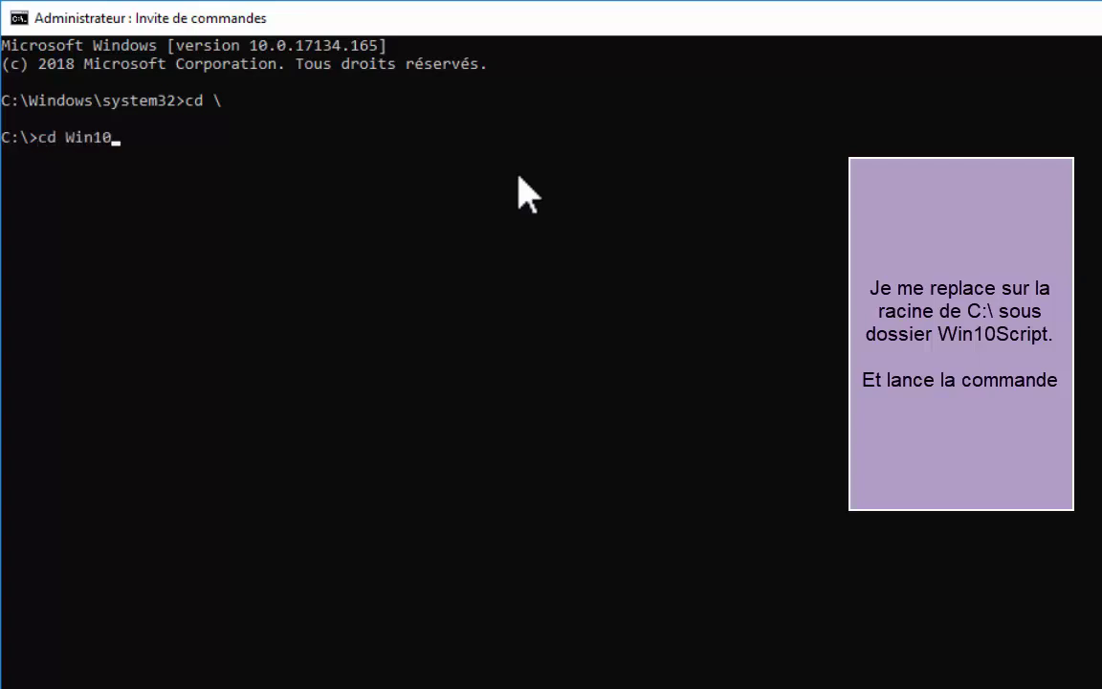
{"action": "type", "text": "script"}
{"action": "key", "text": "Return"}
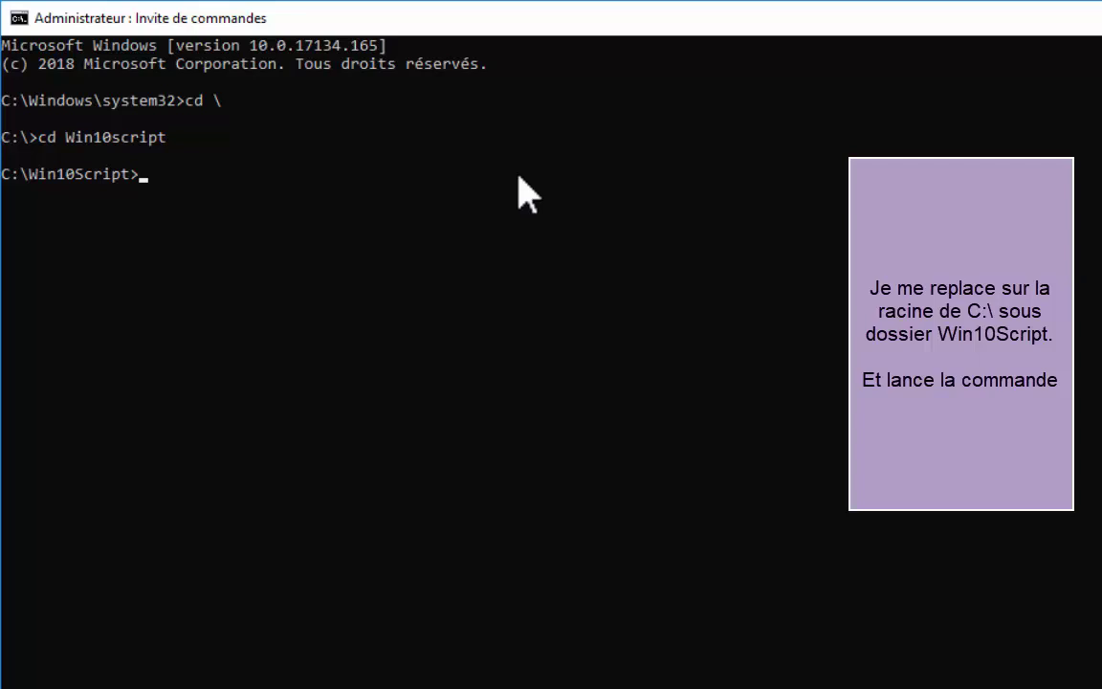
- Begin the launch command with powershell.exe -NoProfile, correcting the spelling of the option
{"action": "type", "text": "powershell.exe -NoPr"}
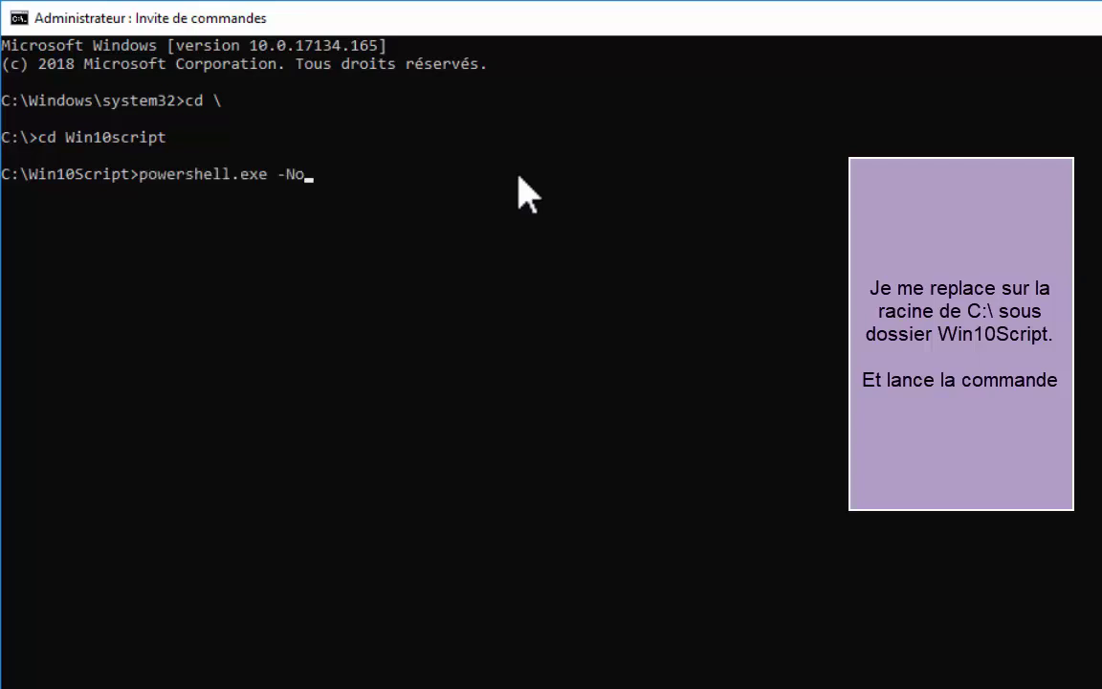
{"action": "type", "text": "iofile"}
{"action": "key", "text": "Left"}
{"action": "key", "text": "Left"}
{"action": "key", "text": "Left"}
{"action": "key", "text": "Left"}
{"action": "key", "text": "Left"}
{"action": "key", "text": "Left"}
{"action": "key", "text": "Delete"}
{"action": "key", "text": "End"}
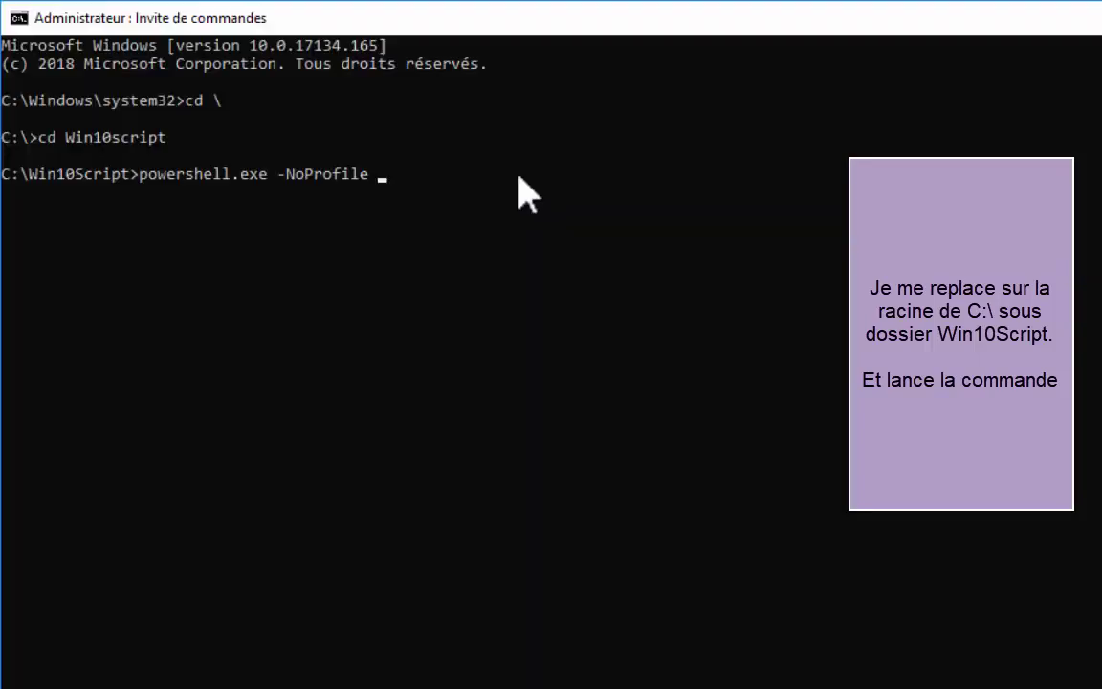
- Complete the command with -ExecutionPolicy Bypass -File Win10.ps1 -preset tweaks.txt and run it
{"action": "type", "text": "-Exec"}
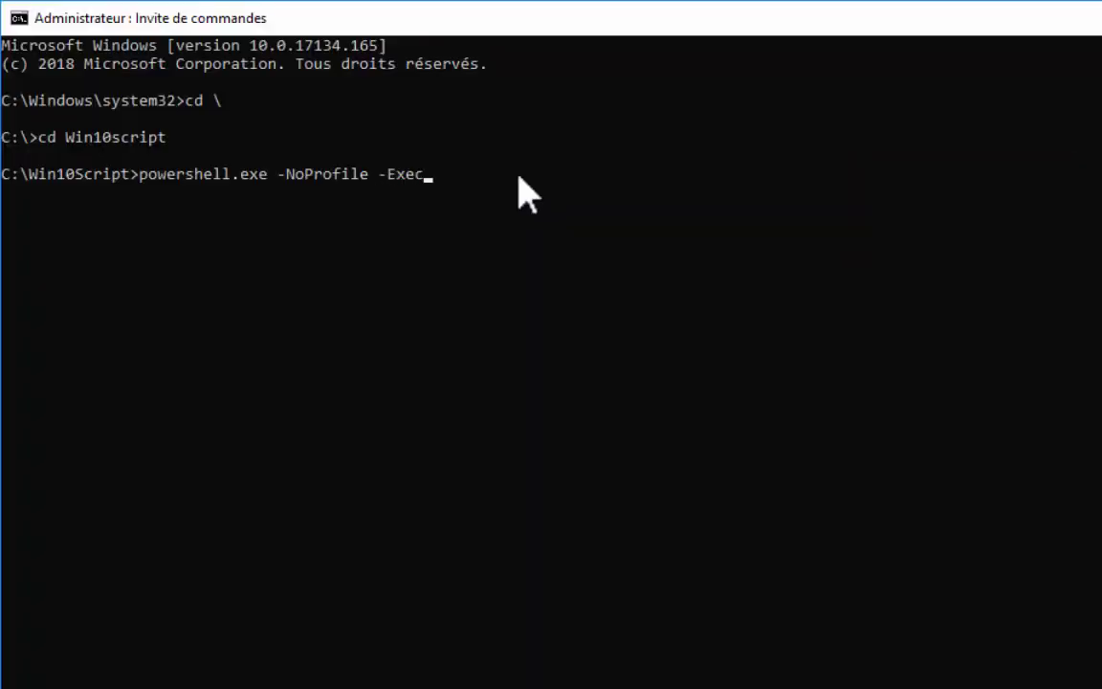
{"action": "type", "text": "utionPolicy"}
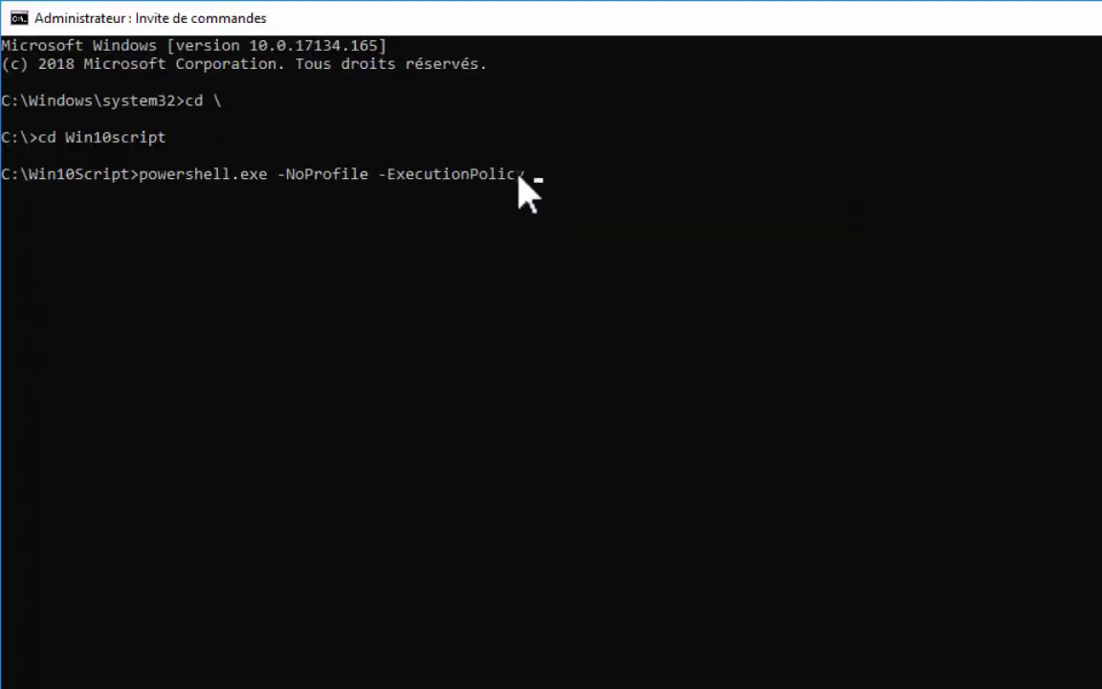
{"action": "type", "text": " Bypass -File Win10.ps"}
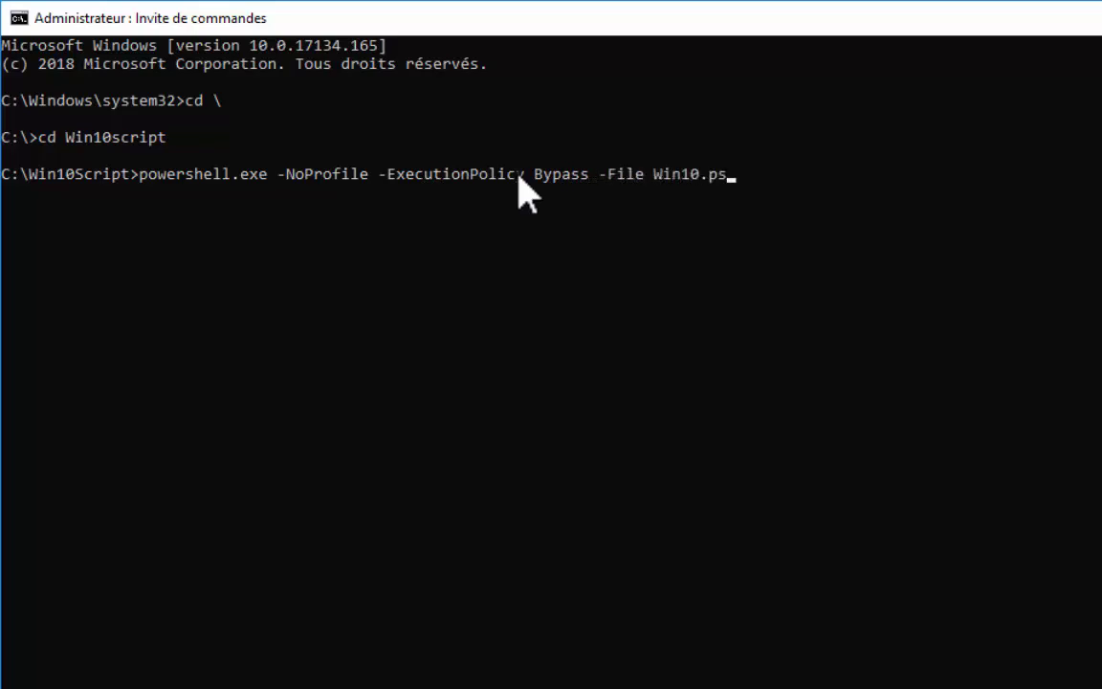
{"action": "type", "text": "1 -preset tweaks."}
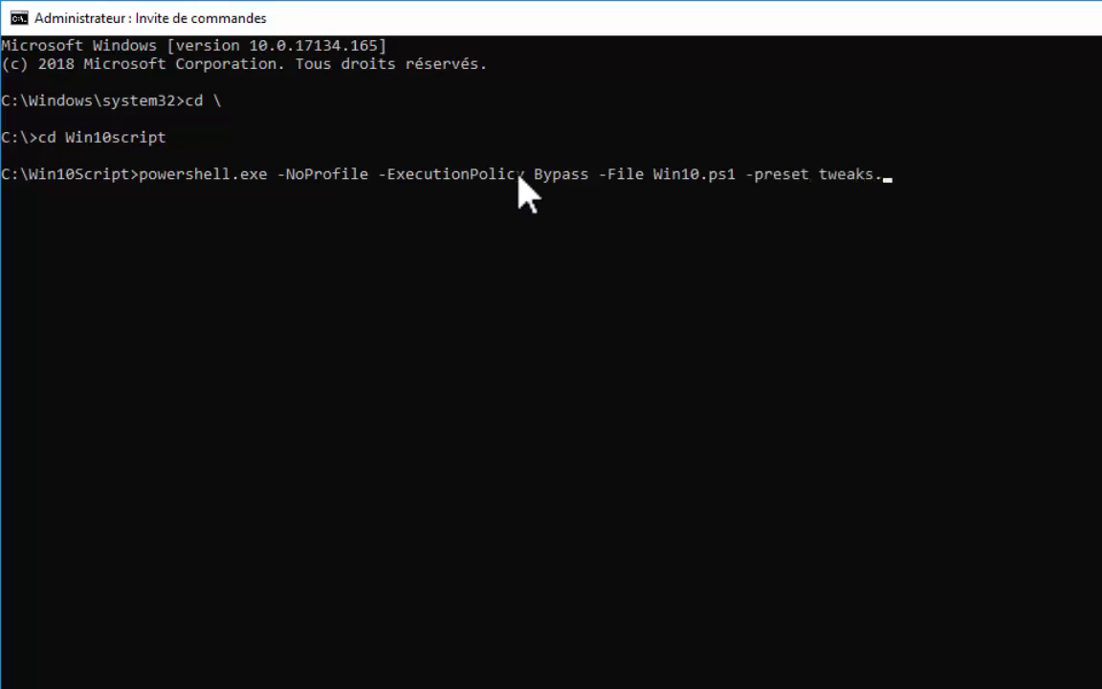
{"action": "type", "text": "txt"}
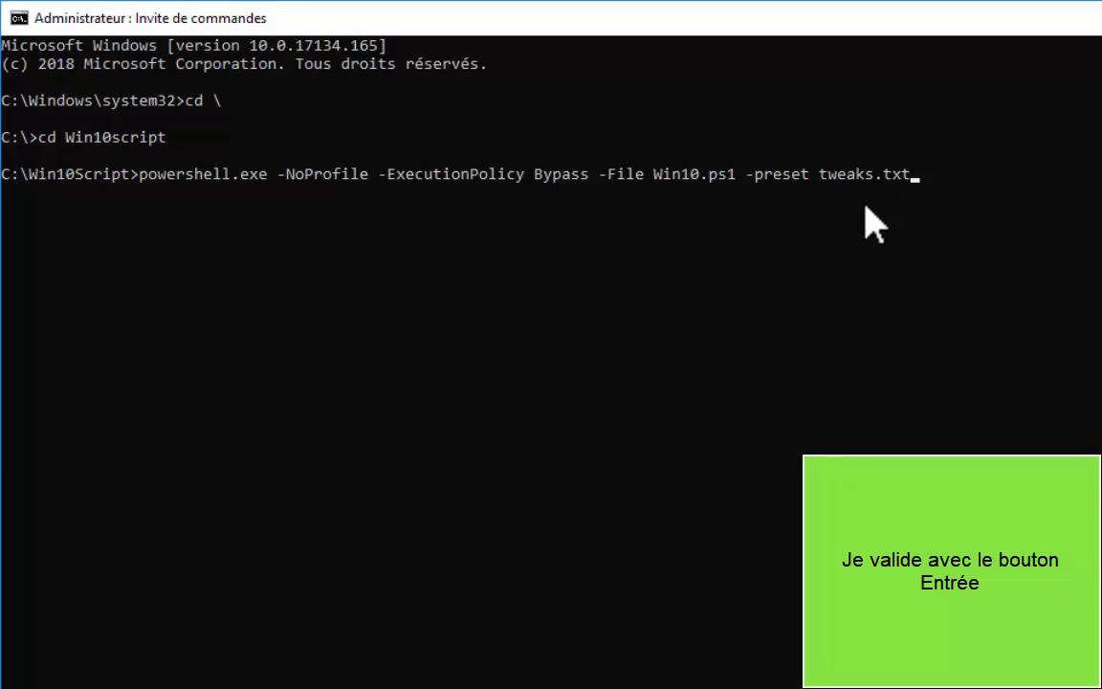
{"action": "key", "text": "Return"}
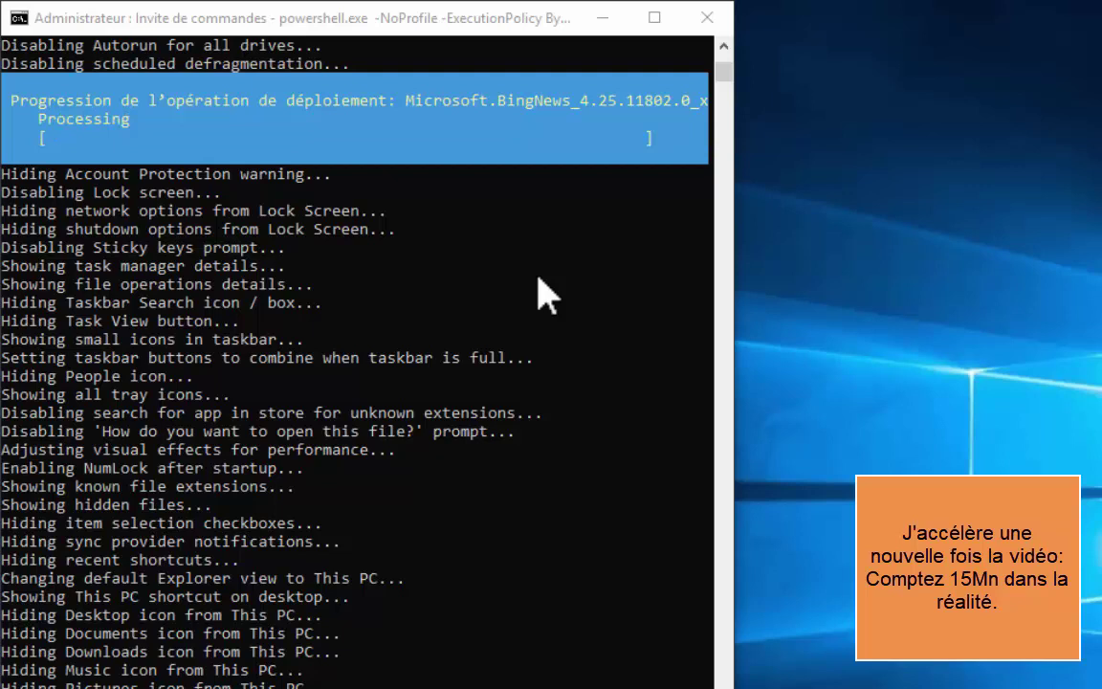
- Maximize the Command Prompt window while the script runs, and continue from its final pause to restart the PC
{"action": "left_click", "coordinate": [654, 17]}
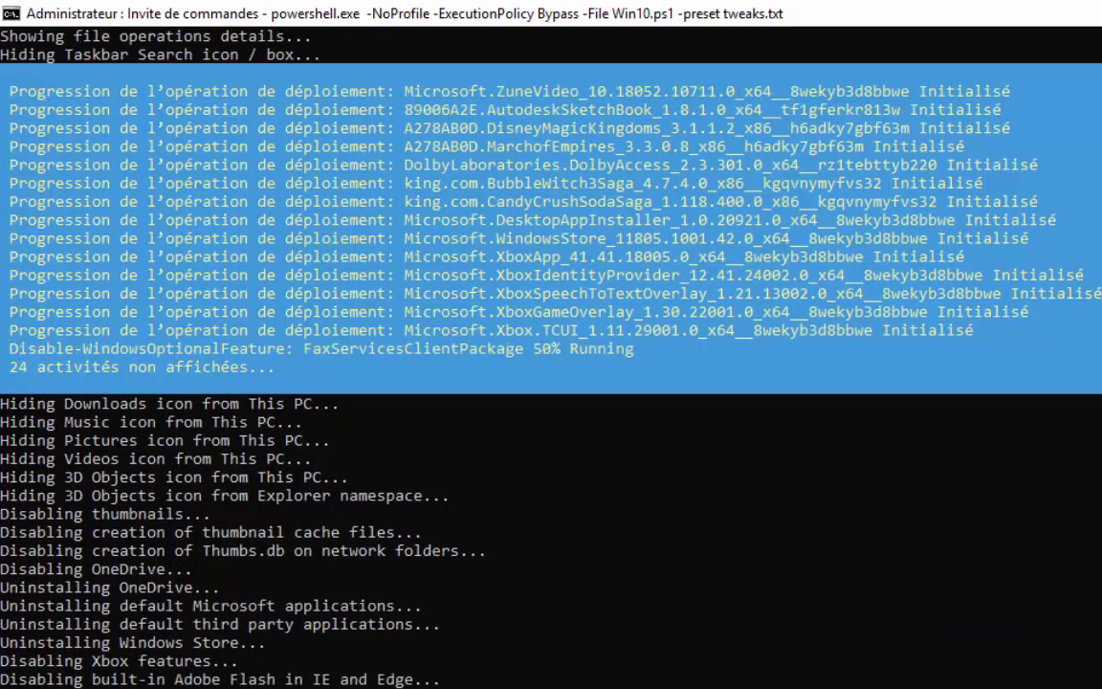
{"action": "left_click", "coordinate": [995, 469]}
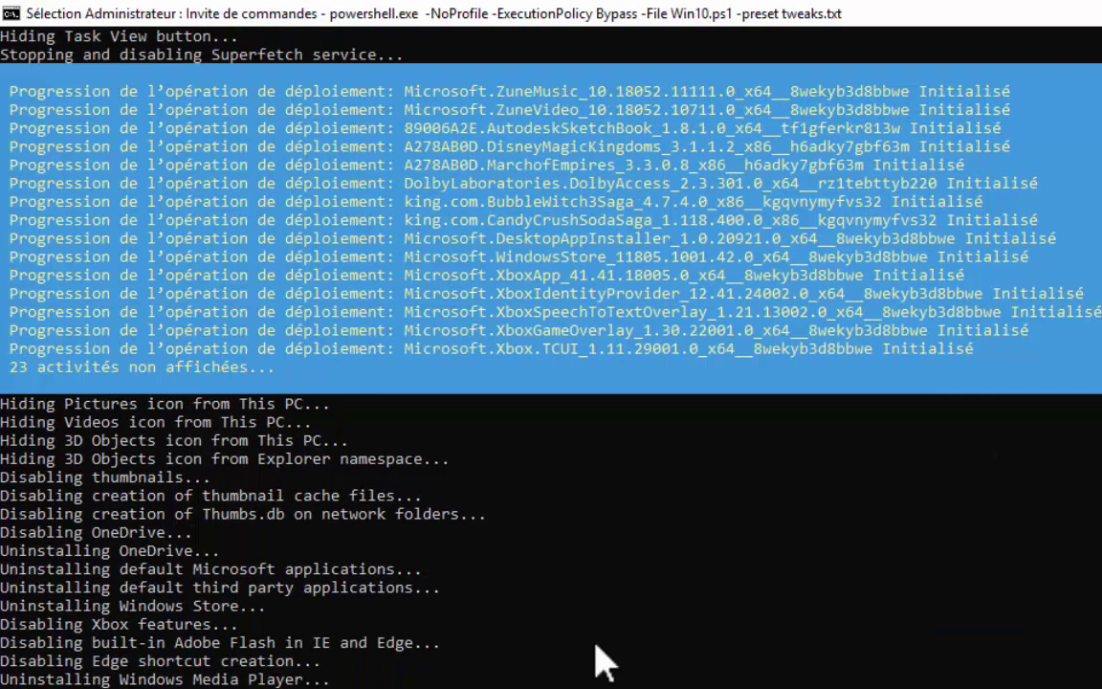
{"action": "key", "text": "Escape"}
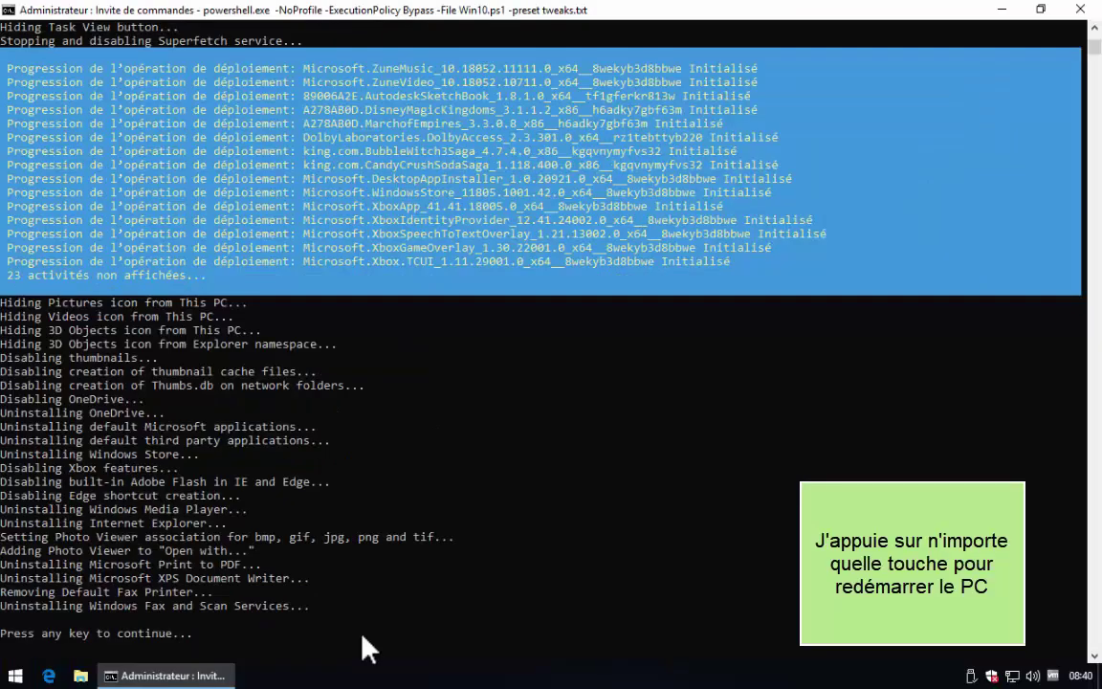
{"action": "left_click", "coordinate": [363, 636]}
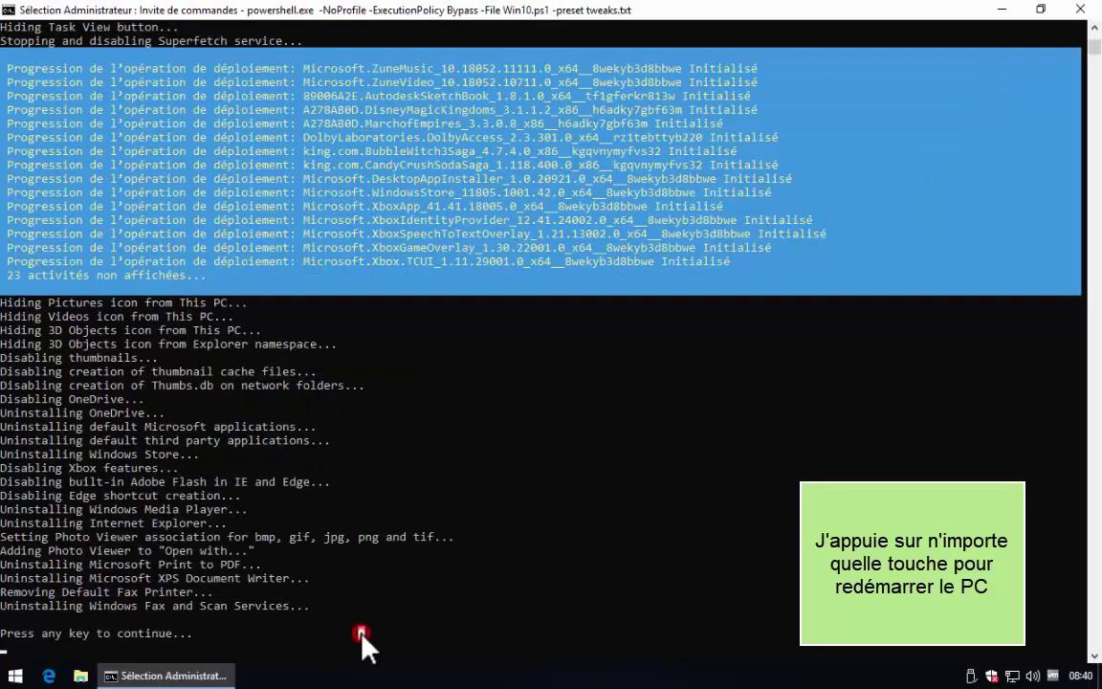
{"action": "left_click", "coordinate": [196, 634]}
{"action": "key", "text": "Return"}
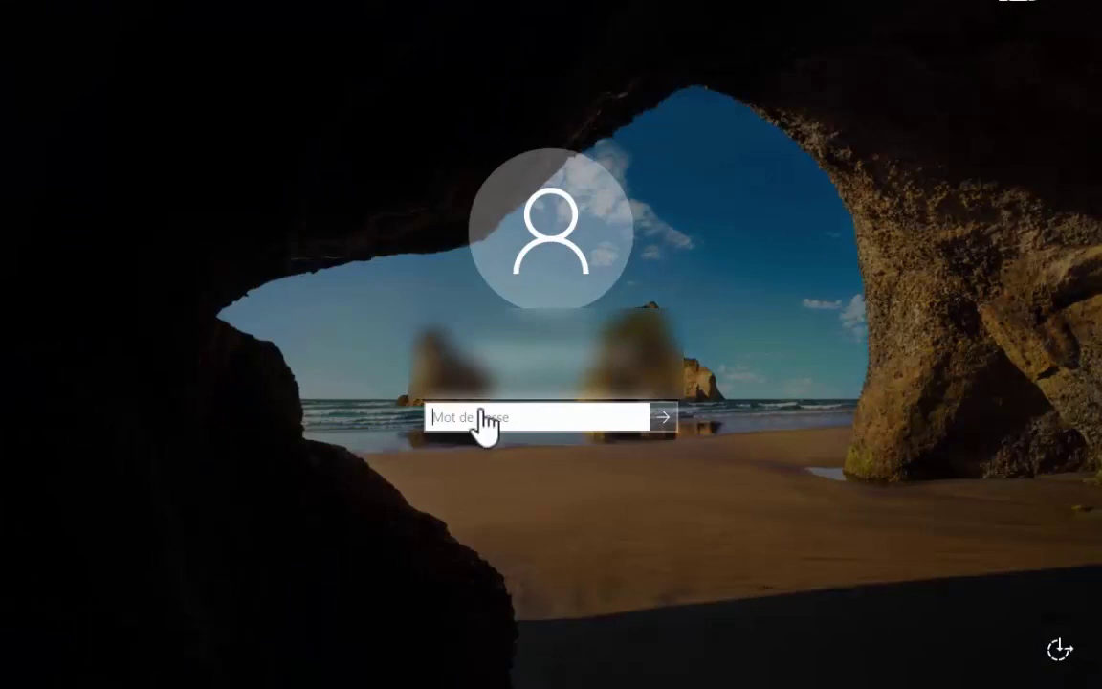
- Sign back in to Windows after the restart by entering the account password
{"action": "left_click", "coordinate": [483, 417]}
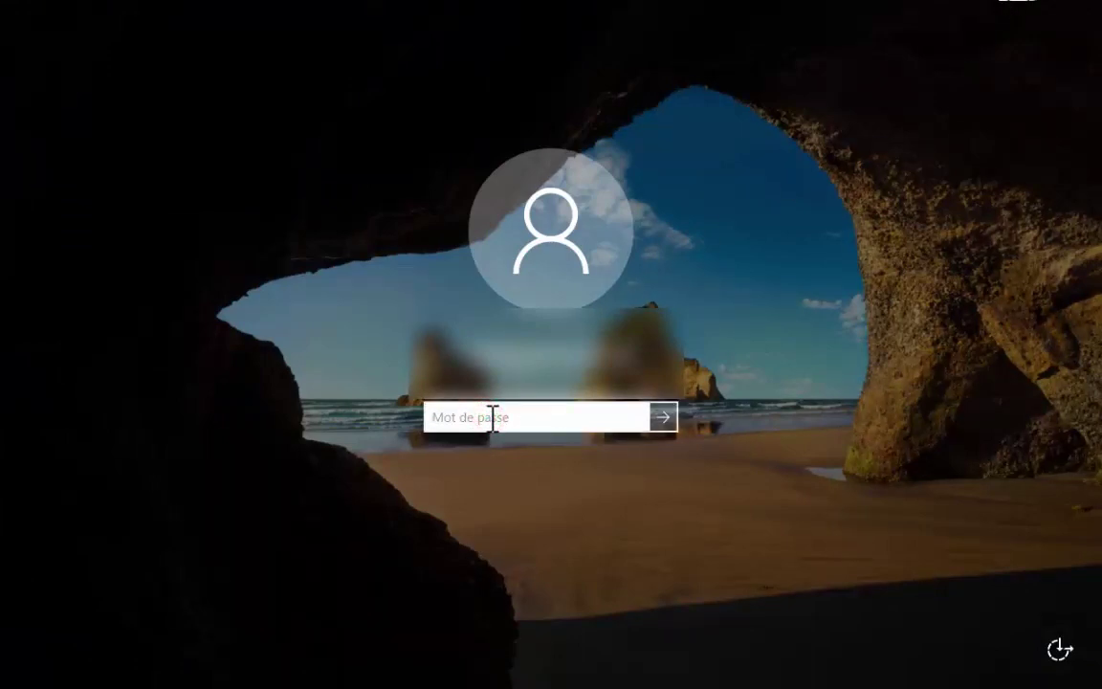
{"action": "type", "text": "********"}
{"action": "key", "text": "Return"}
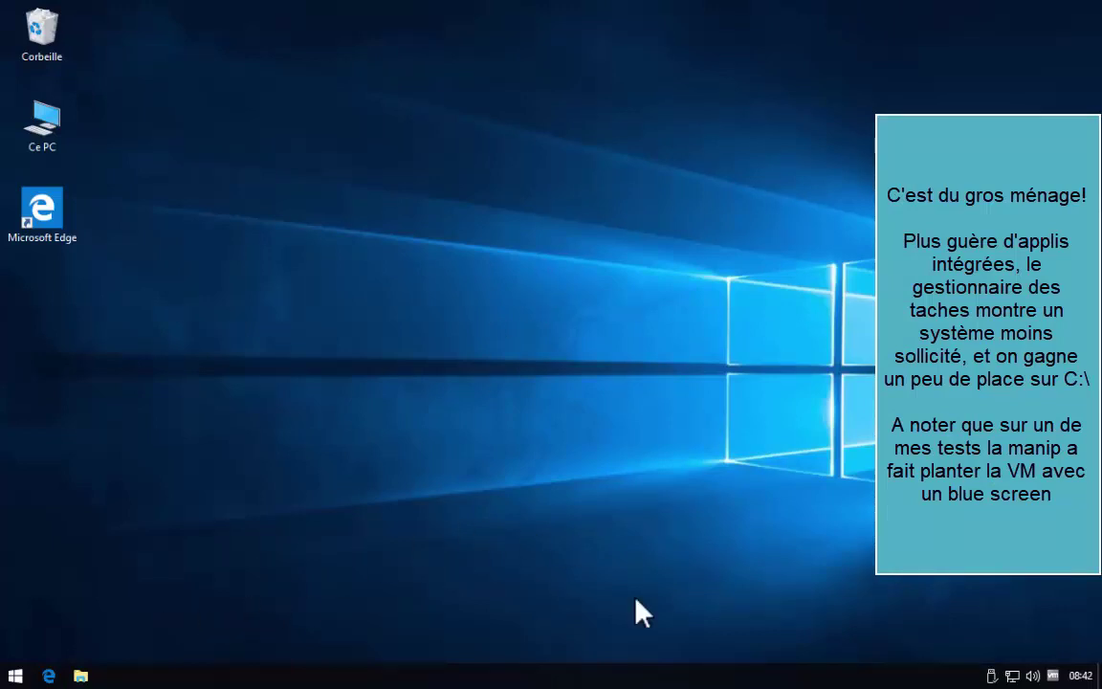
- Open Task Manager, check the processor, memory and disk load in the performance overview, and close it
{"action": "right_click", "coordinate": [632, 676]}
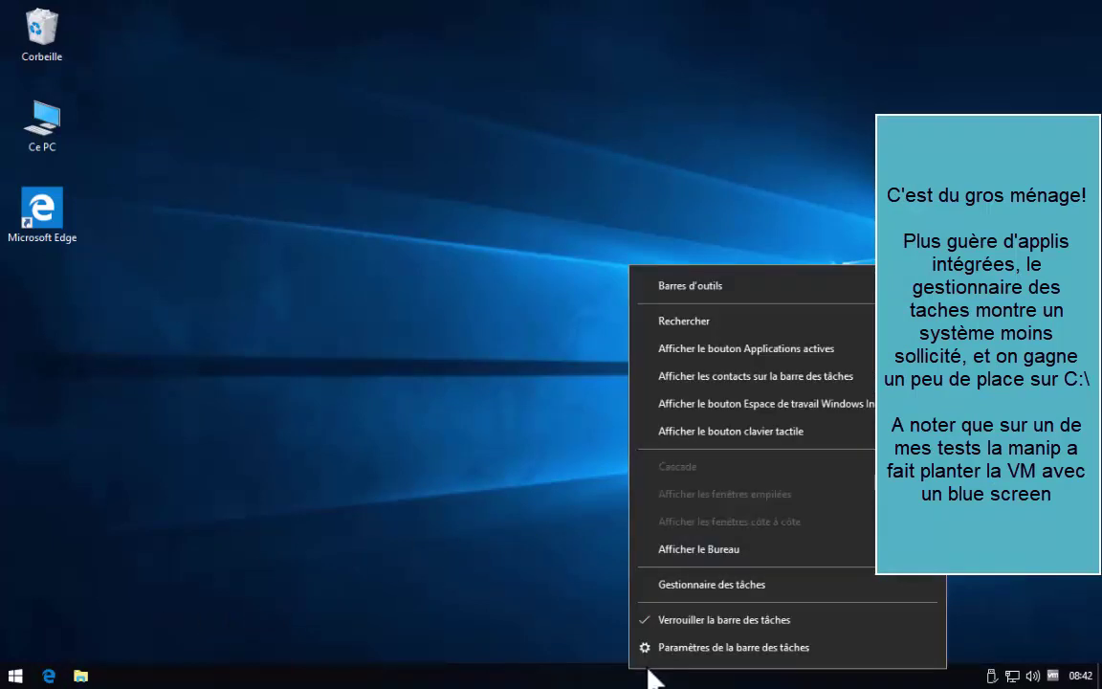
{"action": "left_click", "coordinate": [813, 586]}
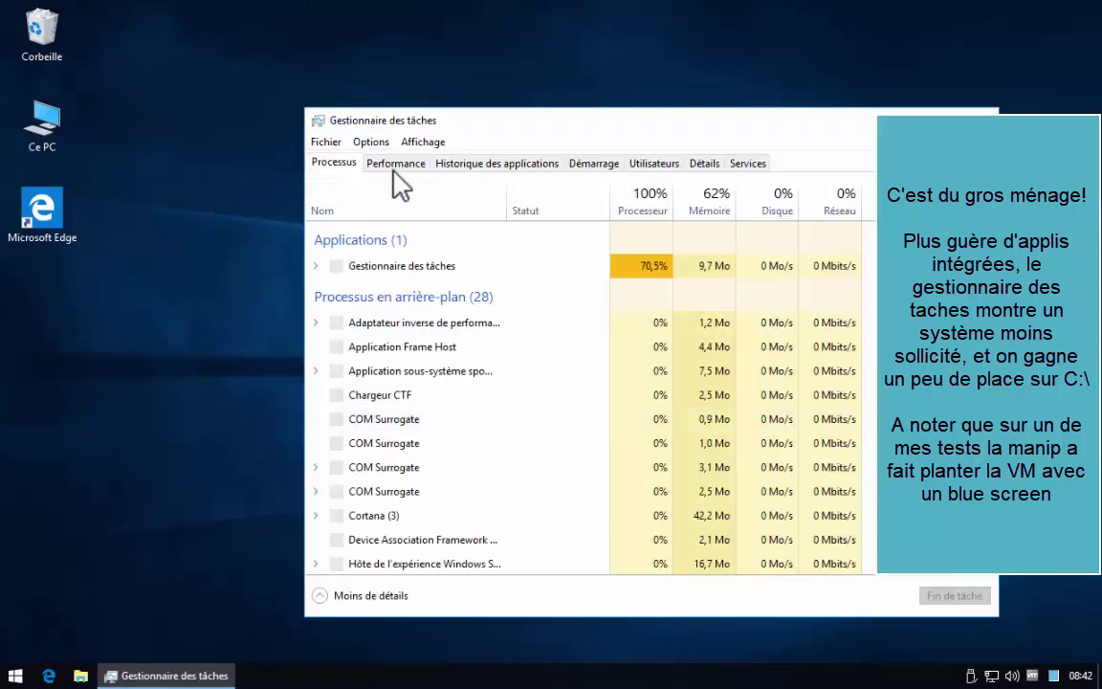
{"action": "left_click", "coordinate": [395, 164]}
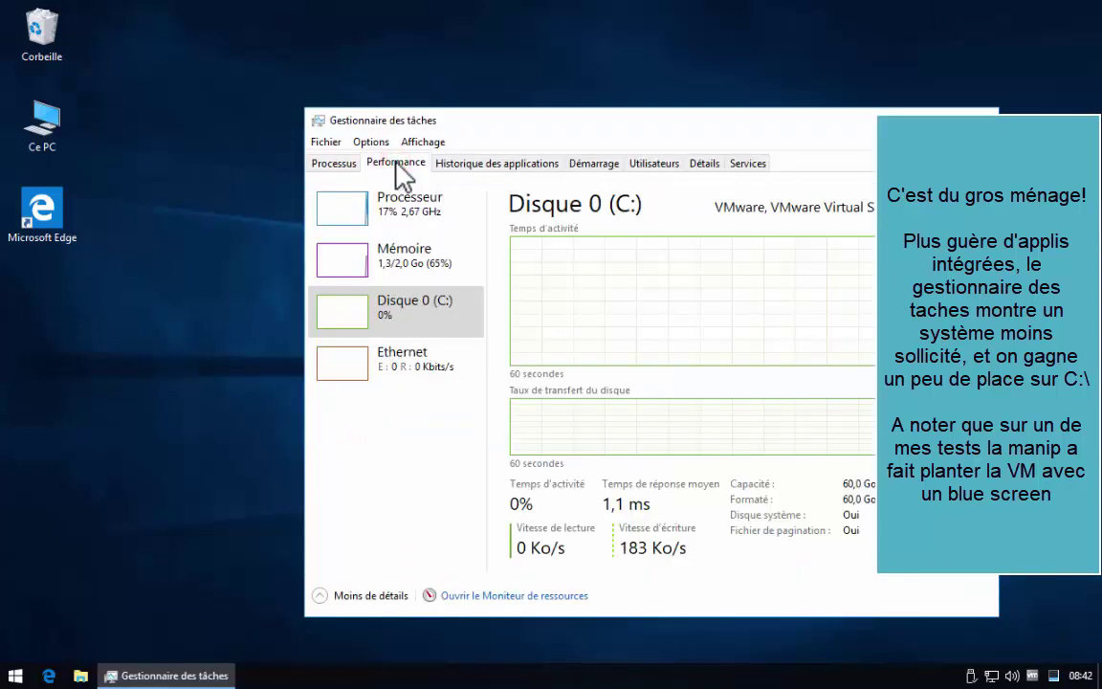
{"action": "left_click", "coordinate": [438, 521]}
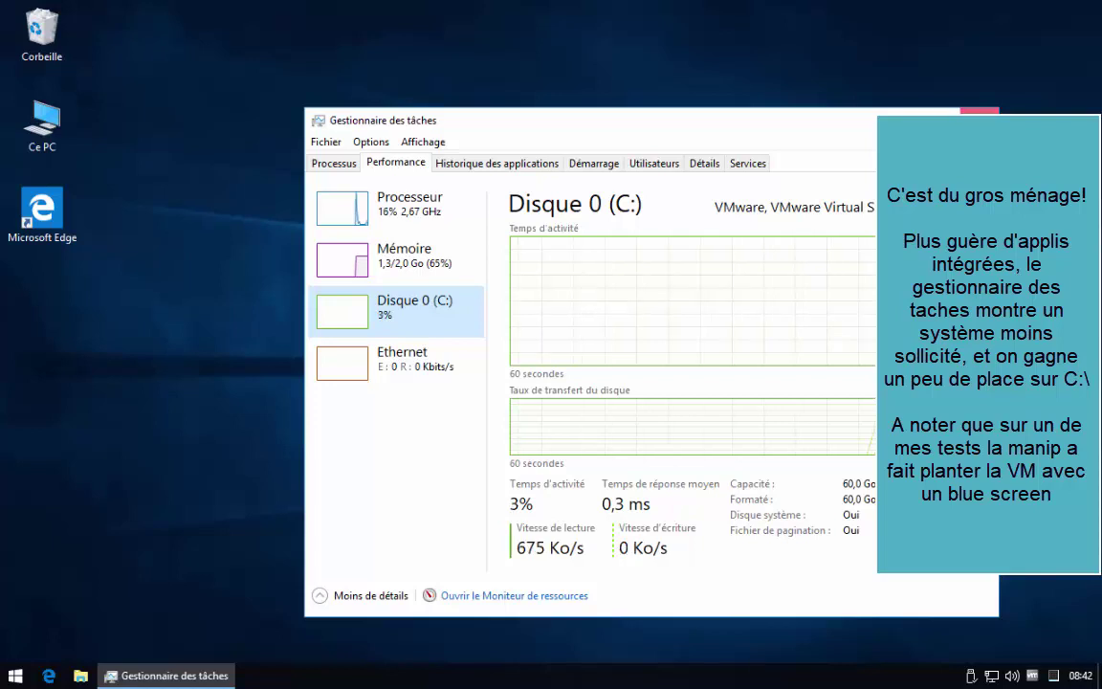
{"action": "key", "text": "alt+F4"}
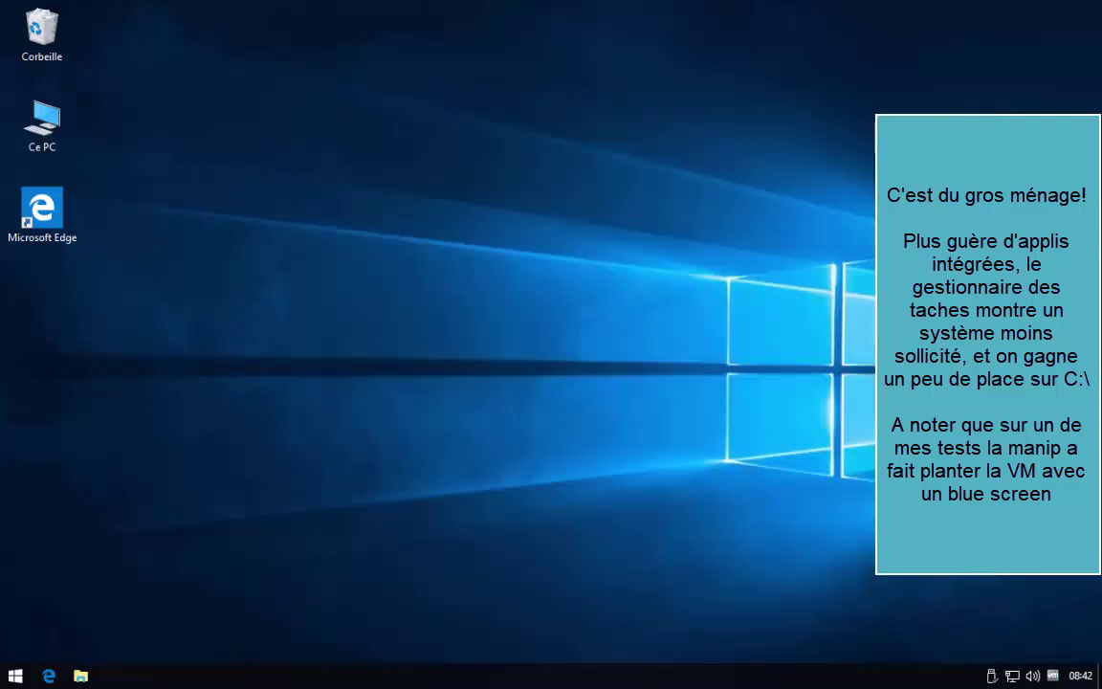
- Look through the Start menu's app list and tiles to see which built-in apps remain, and close it
{"action": "left_click", "coordinate": [15, 677]}
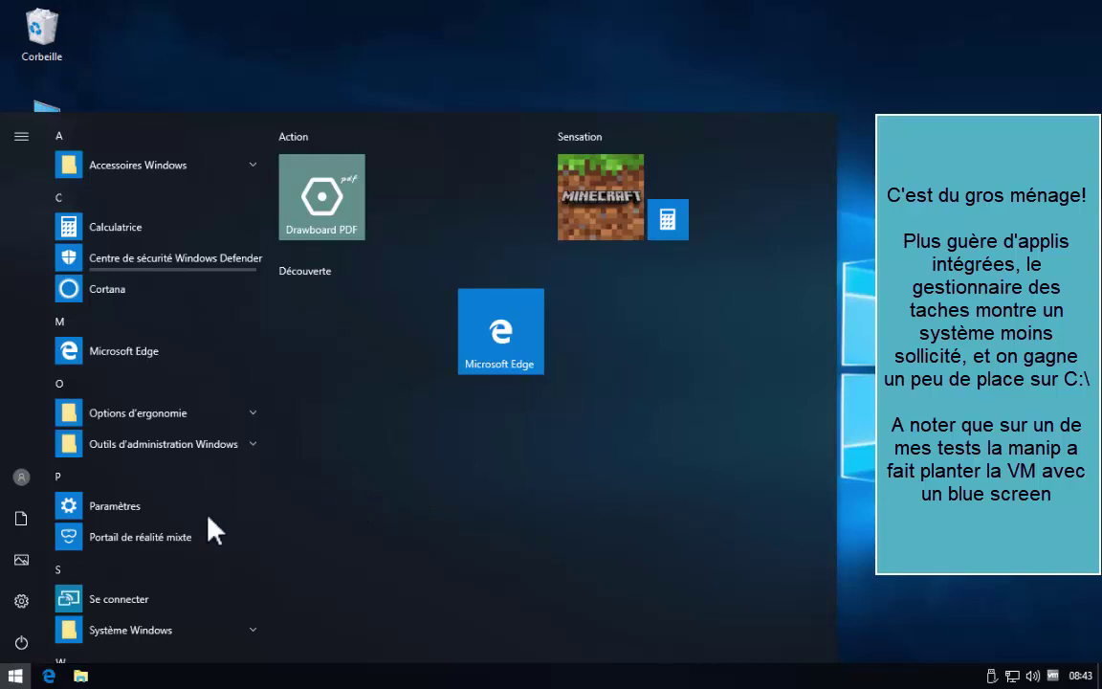
{"action": "scroll", "coordinate": [182, 525], "scroll_direction": "down", "scroll_amount": 1}
{"action": "scroll", "coordinate": [179, 522], "scroll_direction": "up", "scroll_amount": 1}
{"action": "scroll", "coordinate": [180, 522], "scroll_direction": "down", "scroll_amount": 1}
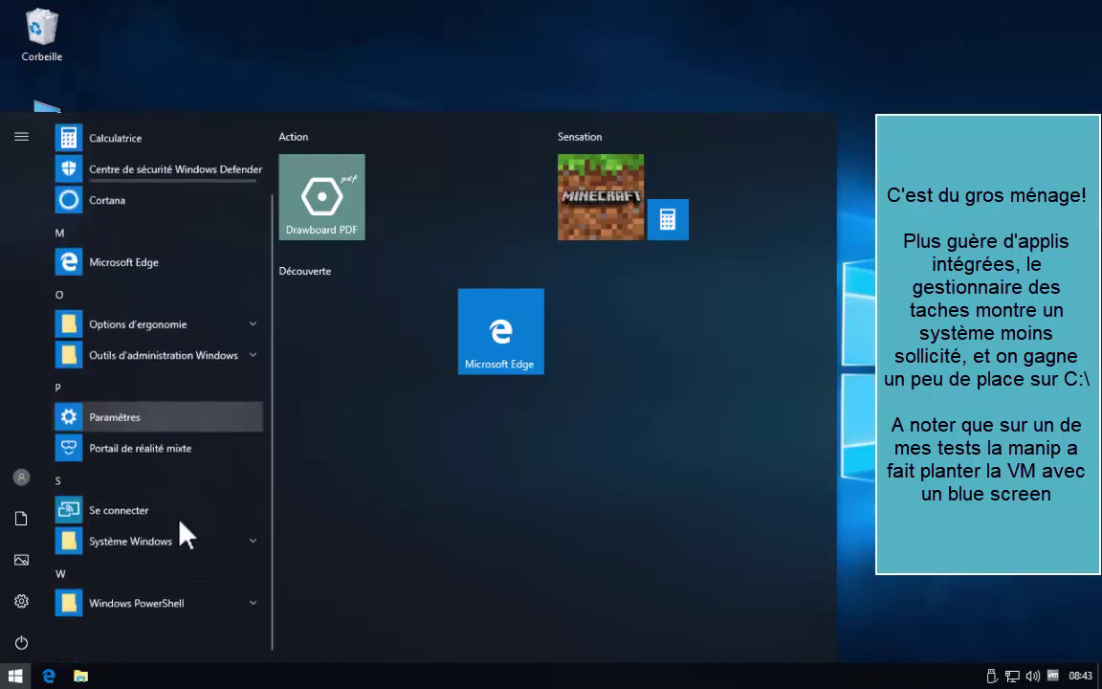
{"action": "scroll", "coordinate": [180, 523], "scroll_direction": "up", "scroll_amount": 1}
{"action": "scroll", "coordinate": [180, 522], "scroll_direction": "down", "scroll_amount": 1}
{"action": "scroll", "coordinate": [180, 523], "scroll_direction": "up", "scroll_amount": 1}
{"action": "scroll", "coordinate": [182, 525], "scroll_direction": "up", "scroll_amount": 1}
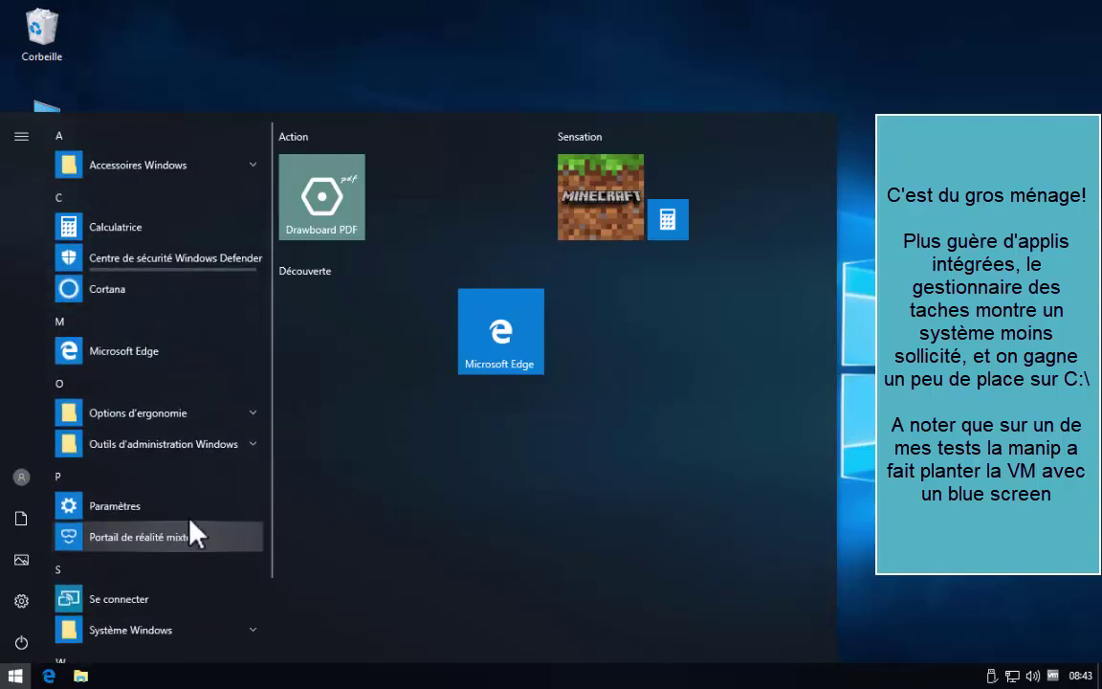
{"action": "key", "text": "Escape"}
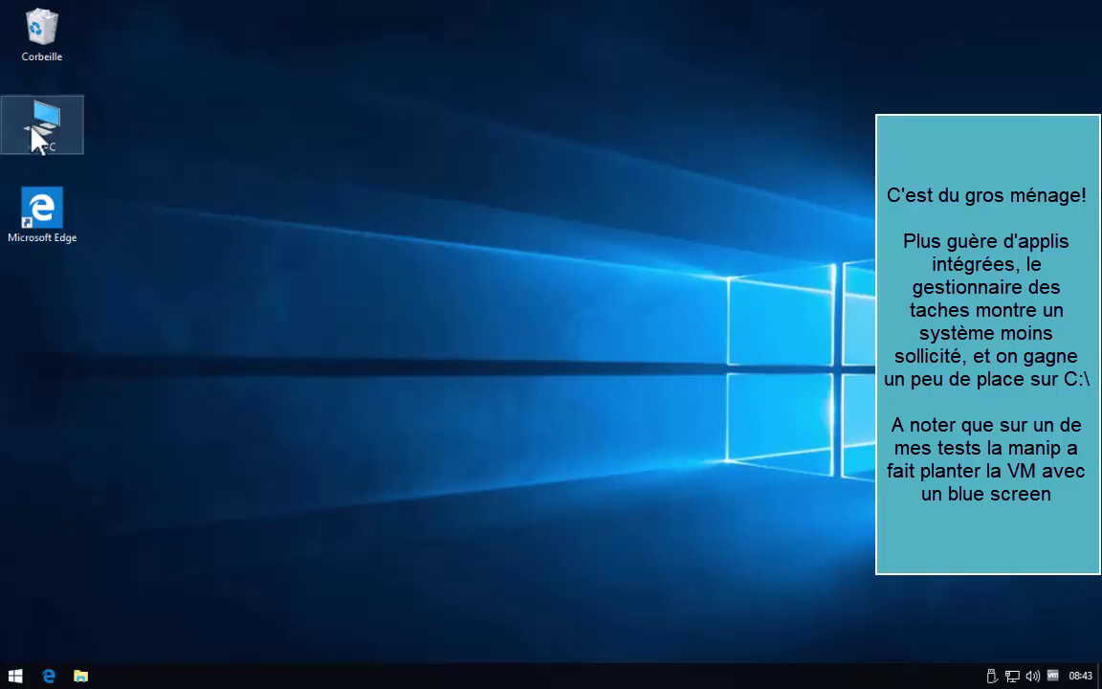
- Open the properties of Disque local (C:) from Ce PC and move the dialog aside to check the used and free space
{"action": "left_click", "coordinate": [67, 140]}
{"action": "double_click", "coordinate": [67, 139]}
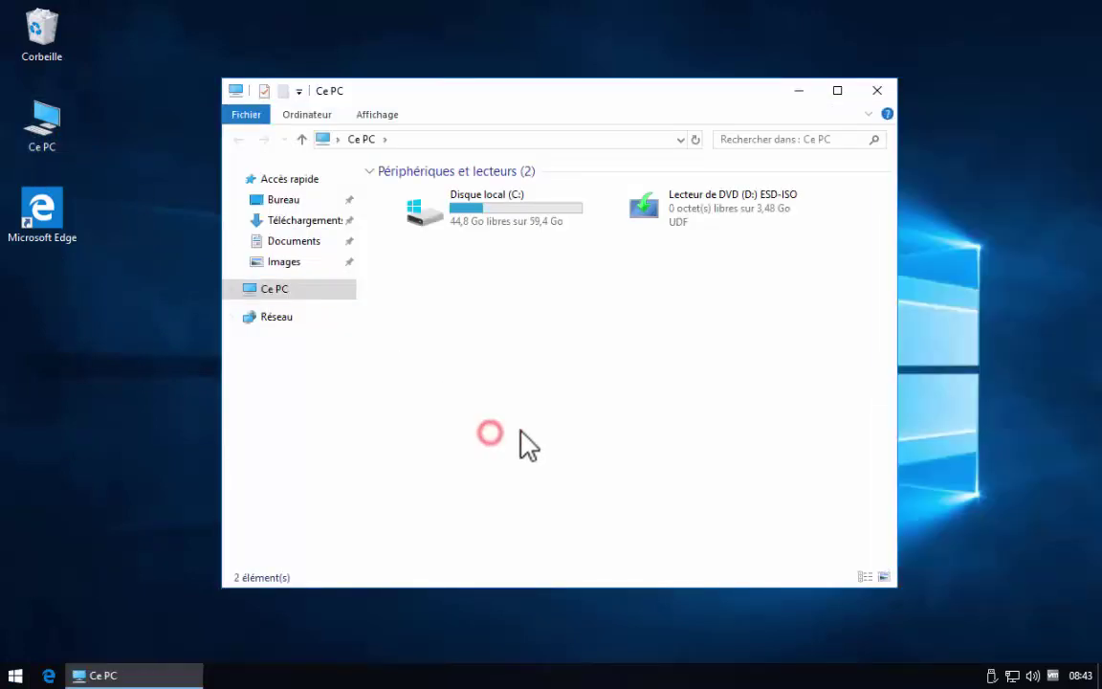
{"action": "left_click", "coordinate": [470, 220]}
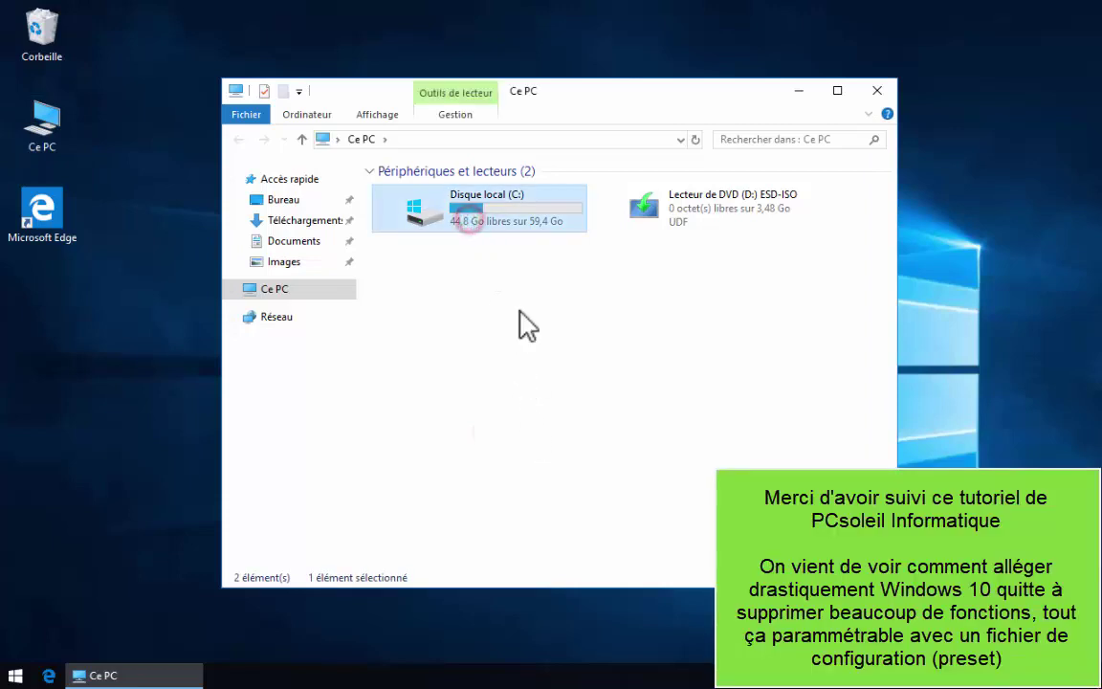
{"action": "right_click", "coordinate": [513, 216]}
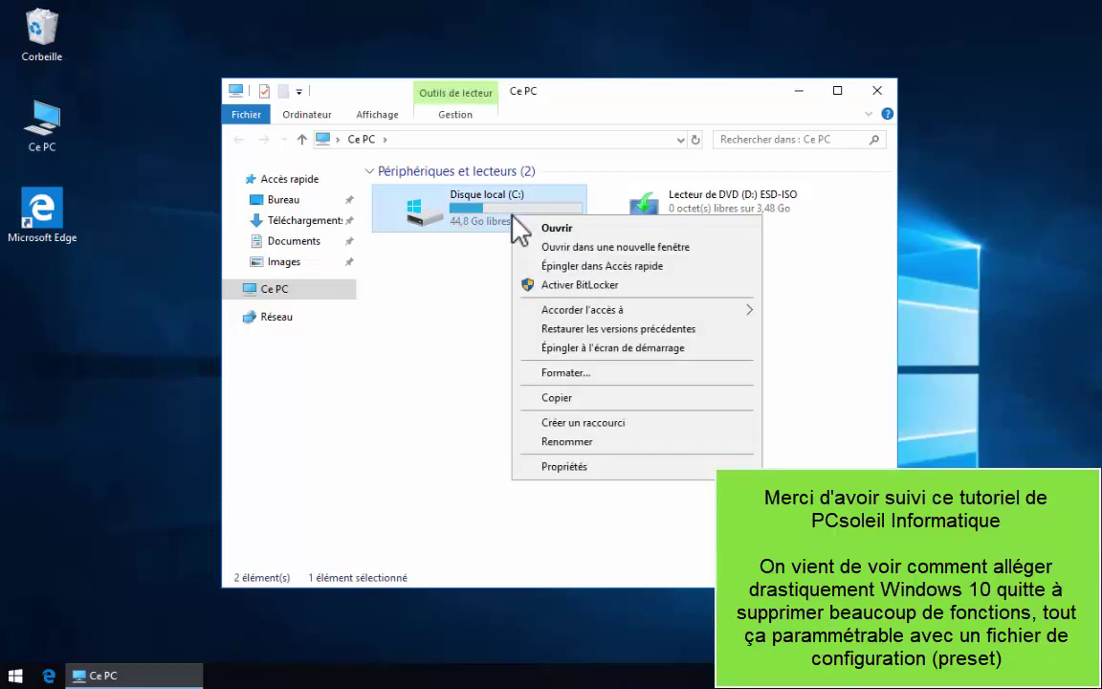
{"action": "left_click", "coordinate": [607, 467]}
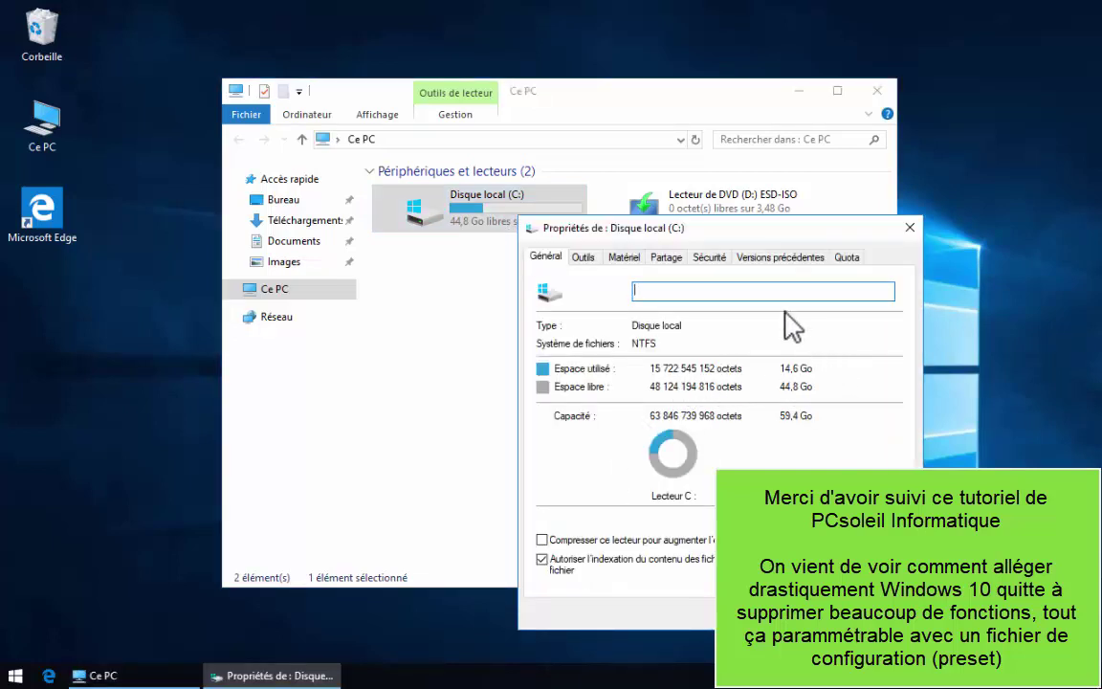
{"action": "left_click_drag", "start_coordinate": [677, 232], "coordinate": [275, 151]}
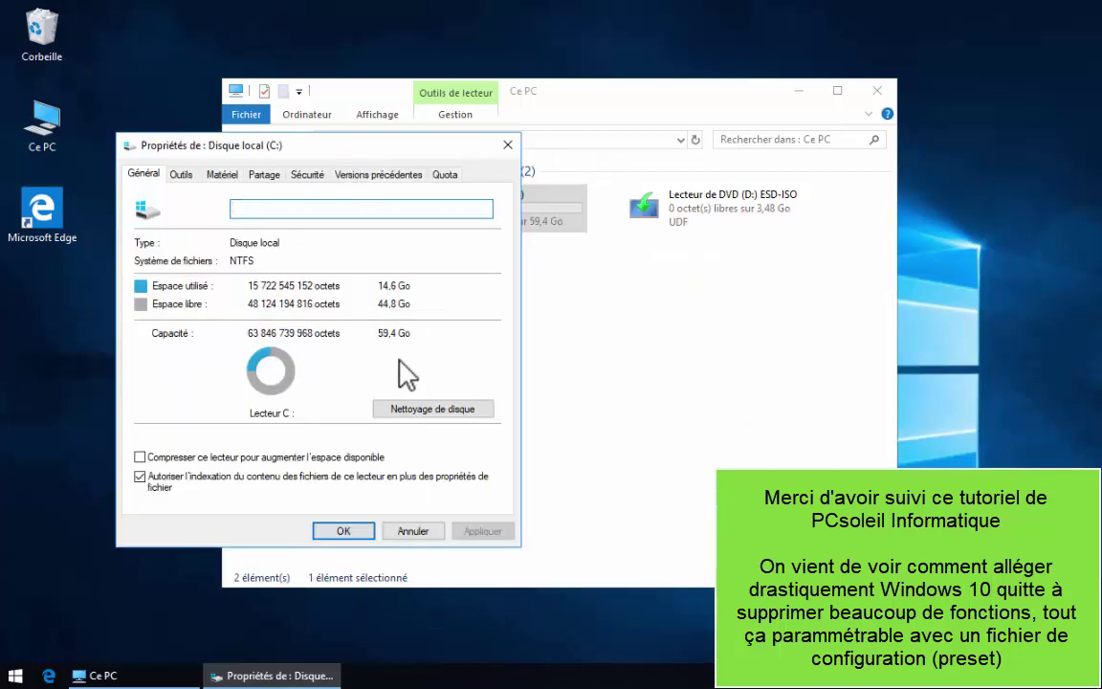